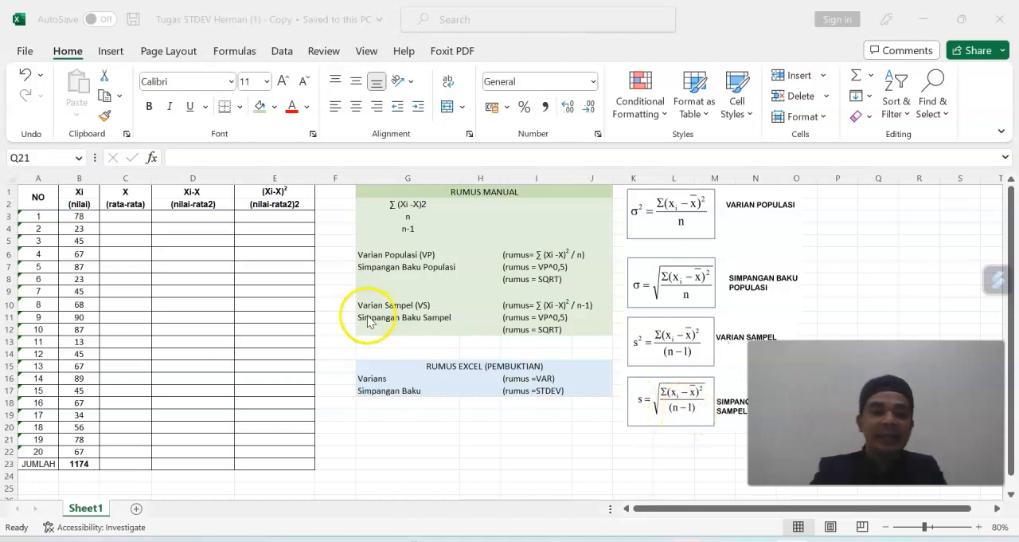
Examine the row numbering in the NO column and the first scores in the Xi (nilai) column.
click(42, 216)
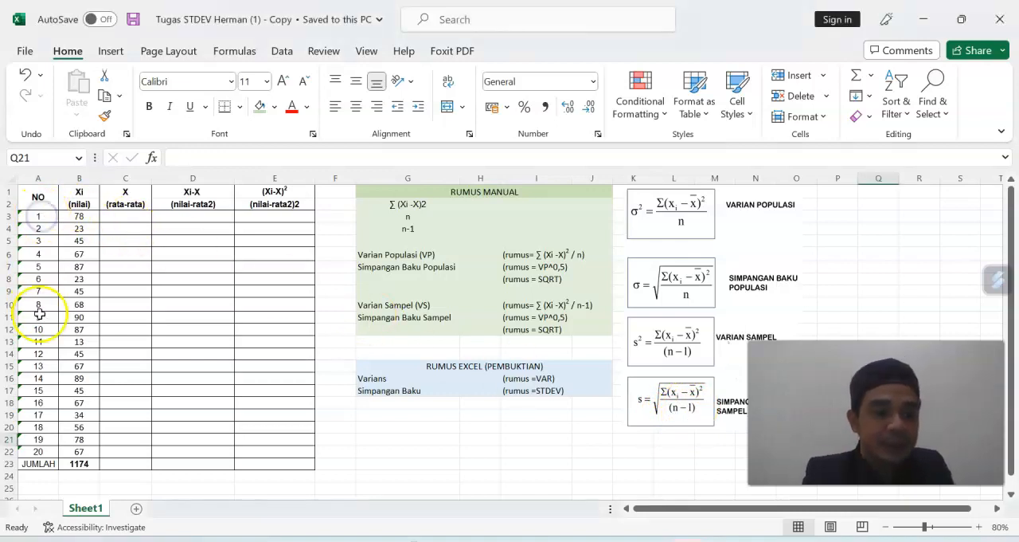
click(40, 448)
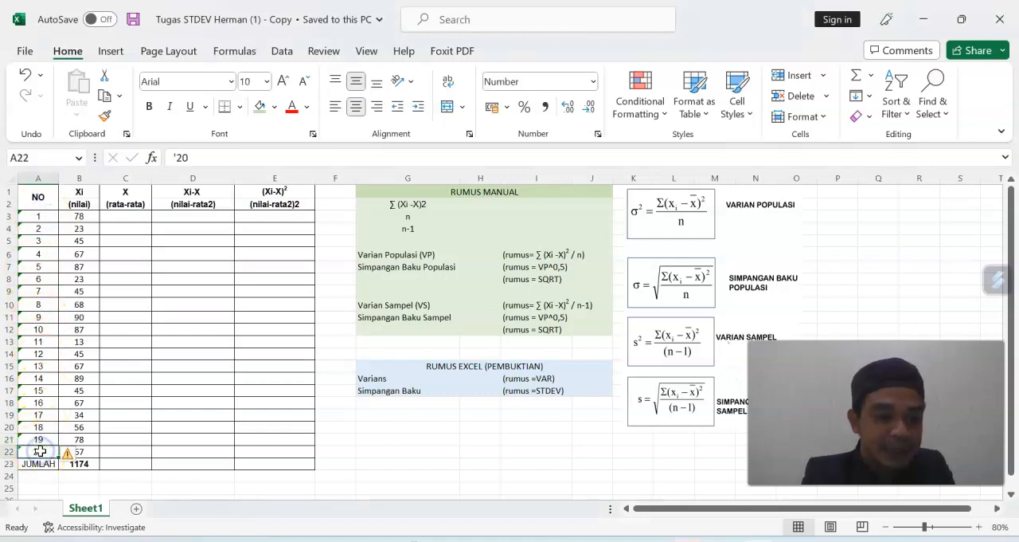
click(93, 216)
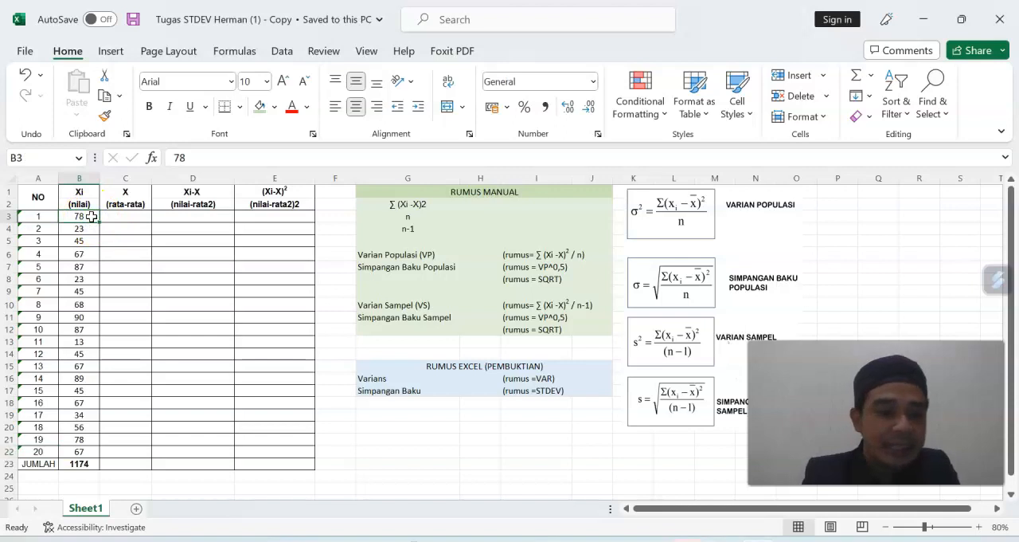
key(Down)
key(Down)
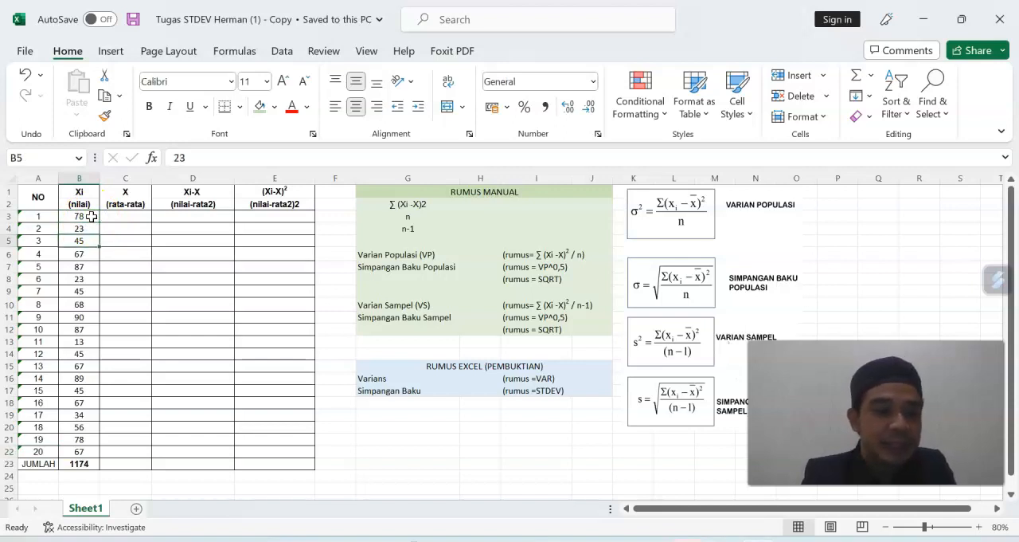
key(Down)
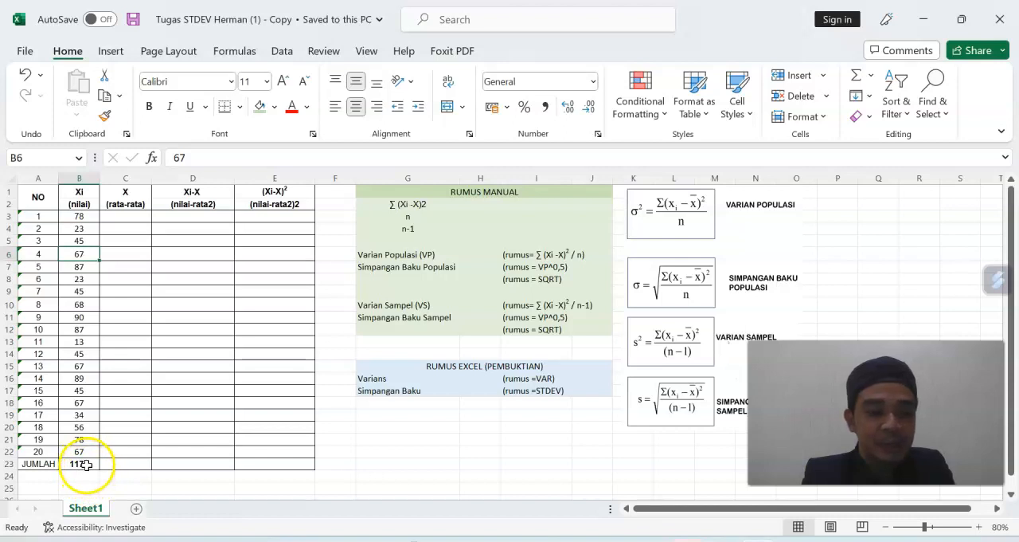
Enter a SUM formula over B3:B22 in the JUMLAH cell B23 to total the Xi values.
click(86, 464)
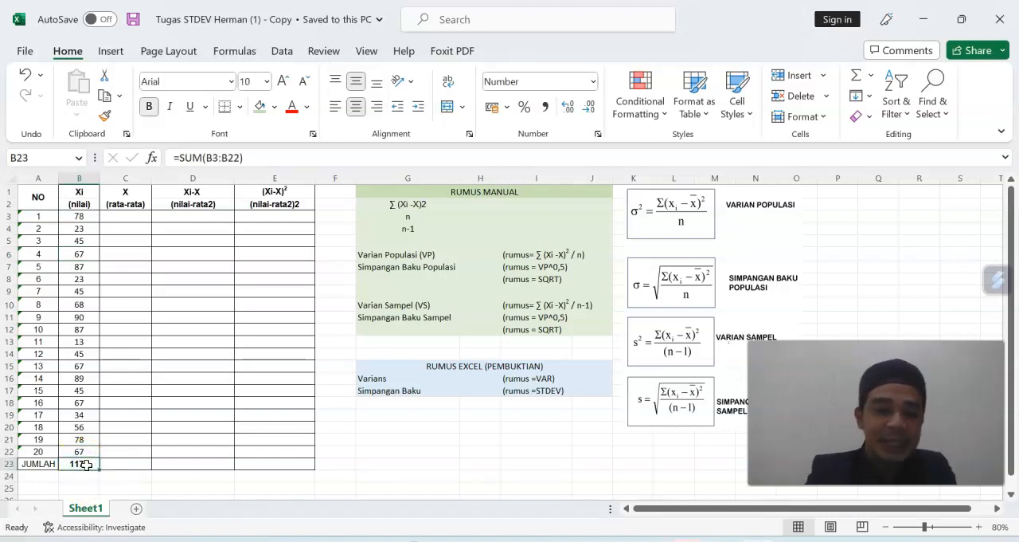
text(=)
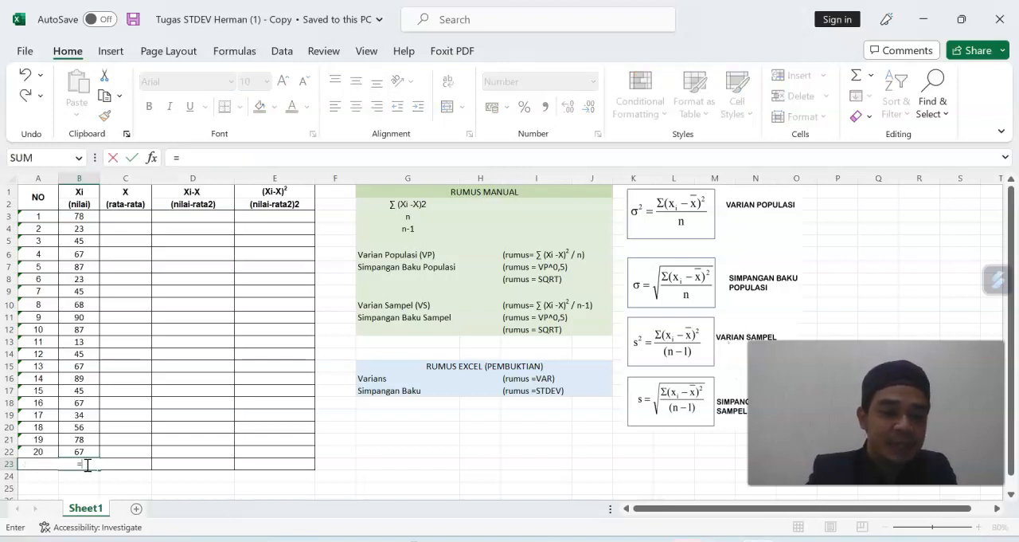
text(sum)
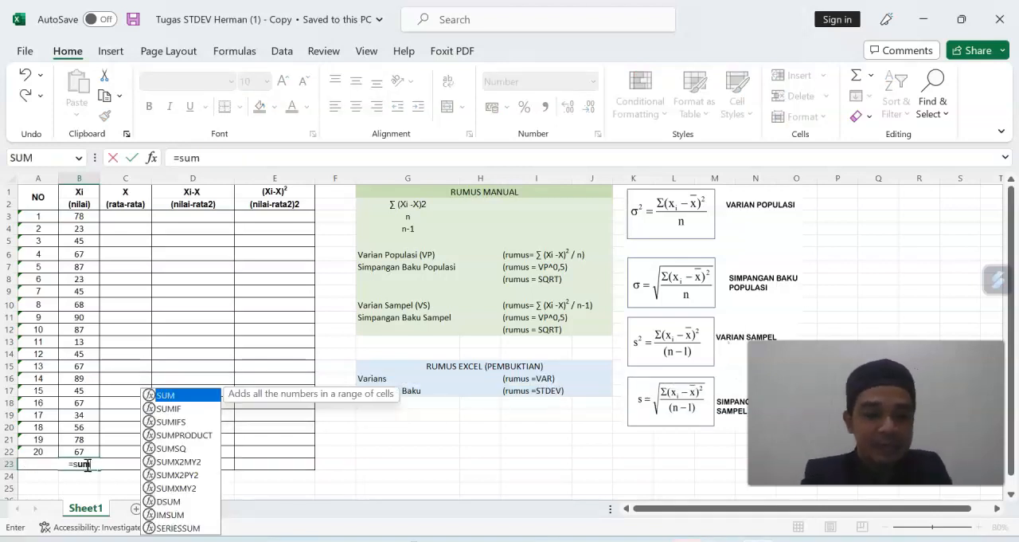
double_click(165, 395)
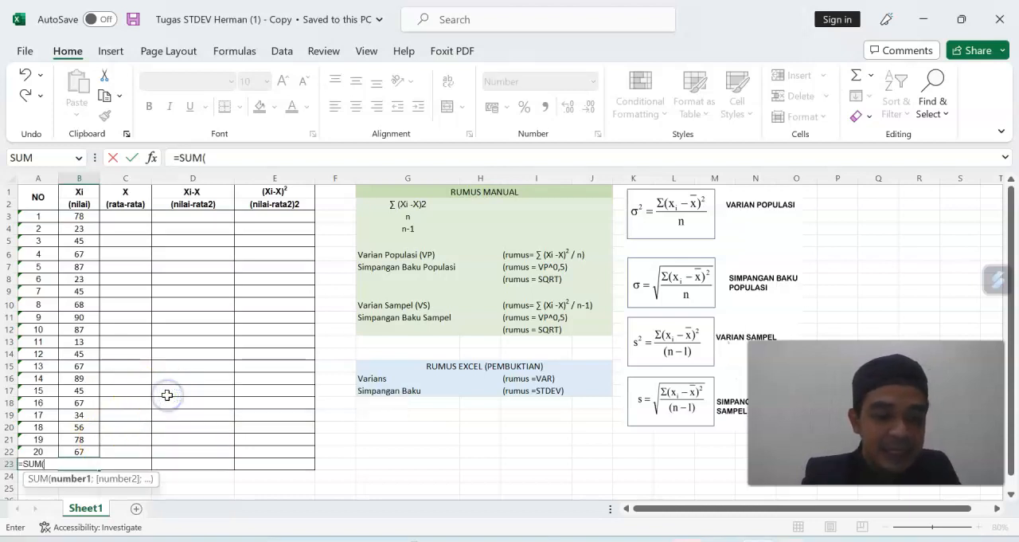
click(85, 217)
drag(86, 218, 84, 447)
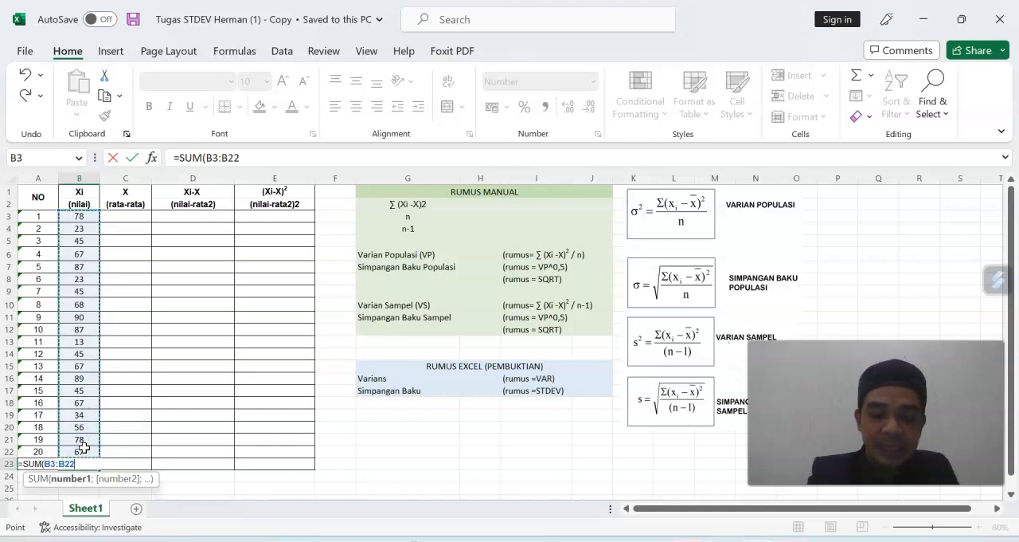
key(Return)
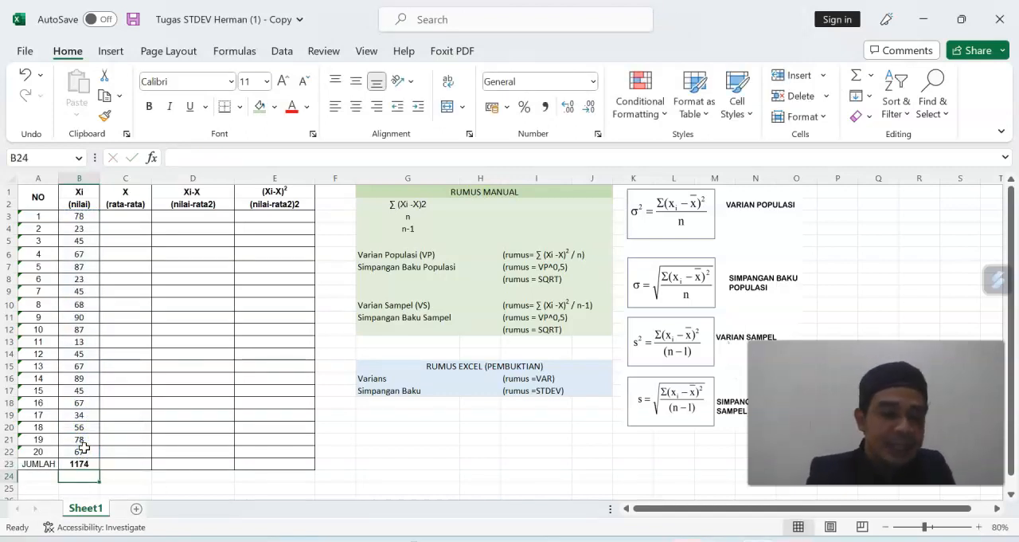
click(85, 474)
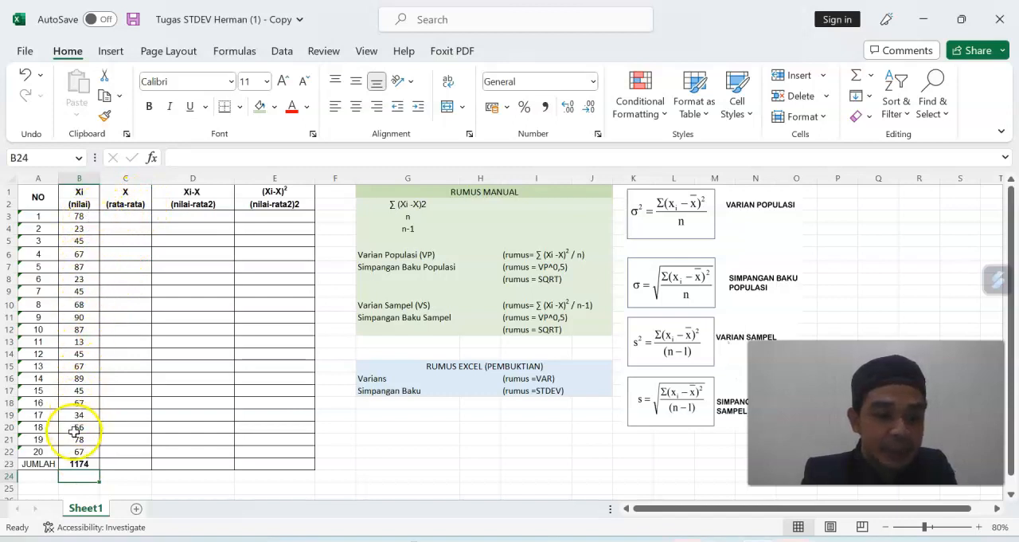
Enter an AVERAGE formula over B3:B22 in C3, the first cell of the X (rata-rata) column.
click(139, 216)
text(=)
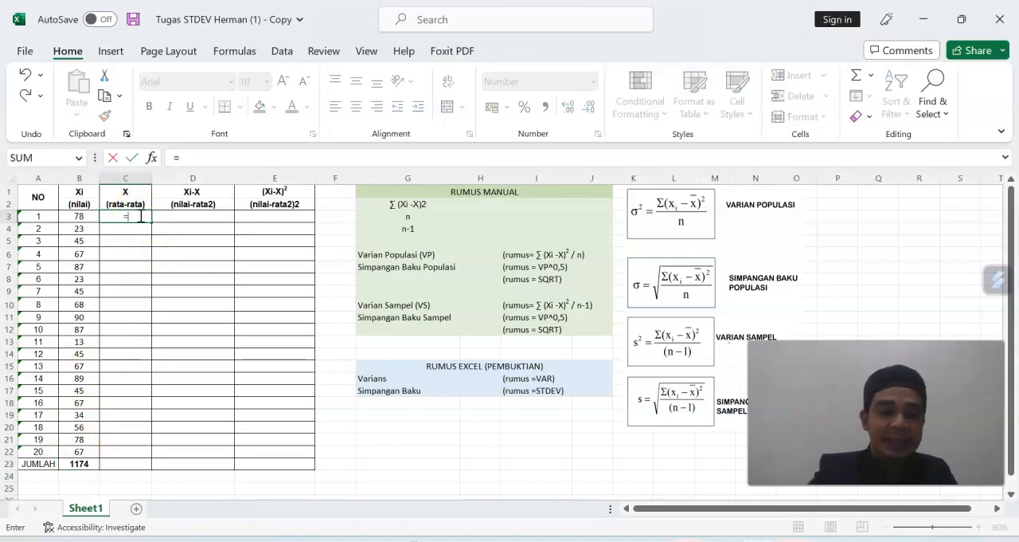
text(aver)
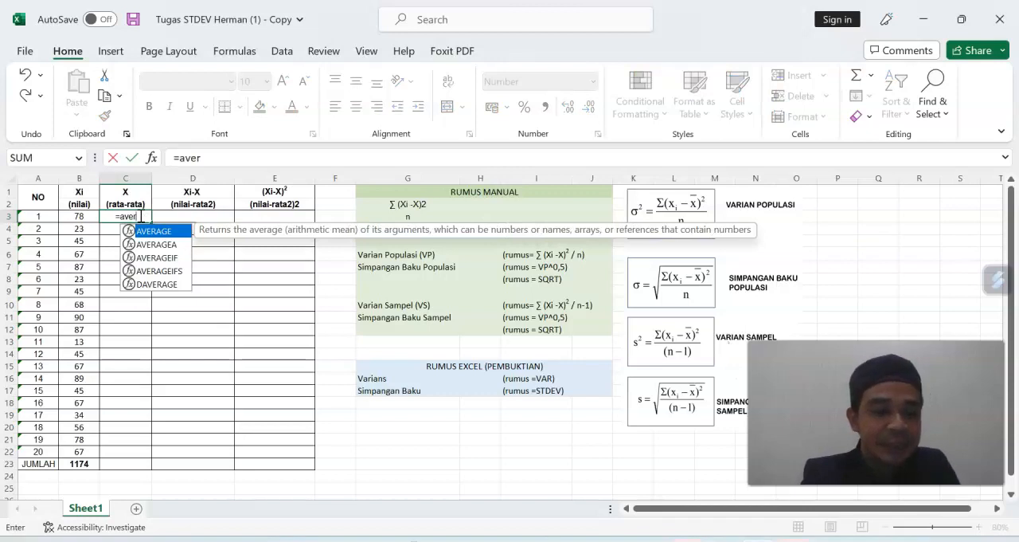
double_click(145, 232)
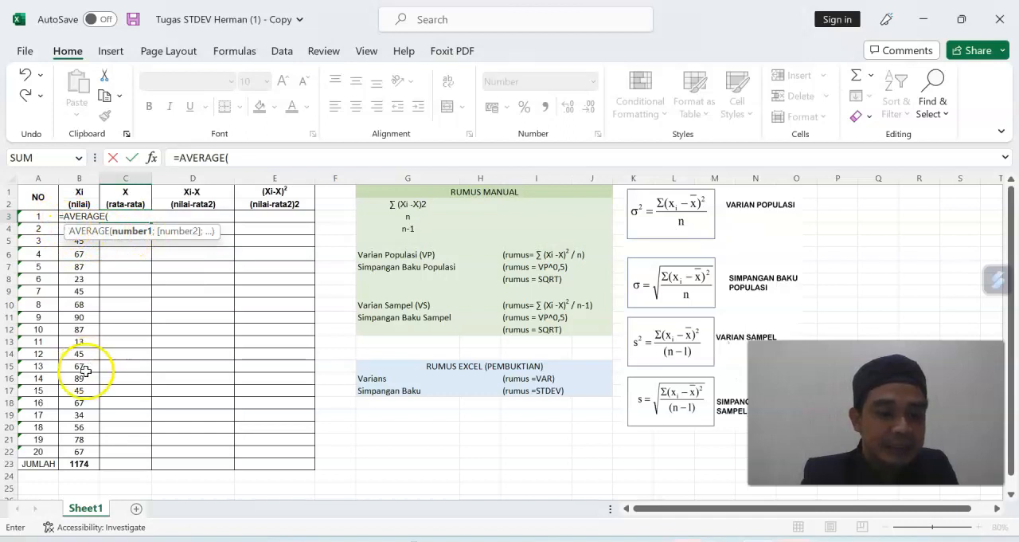
drag(77, 453, 78, 218)
key(Return)
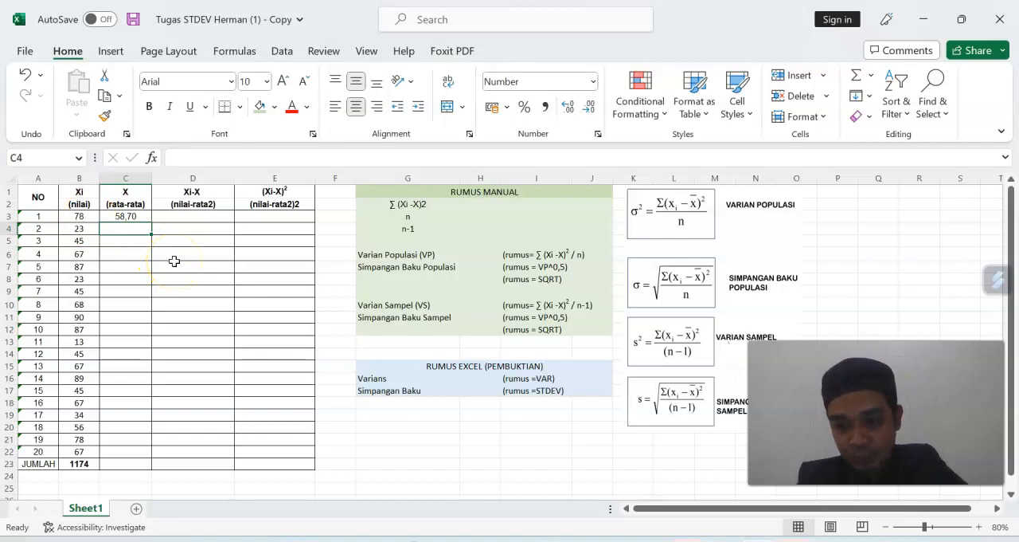
Review the Xi values in B3:B22 and the total formula in B23.
click(87, 217)
drag(87, 217, 92, 448)
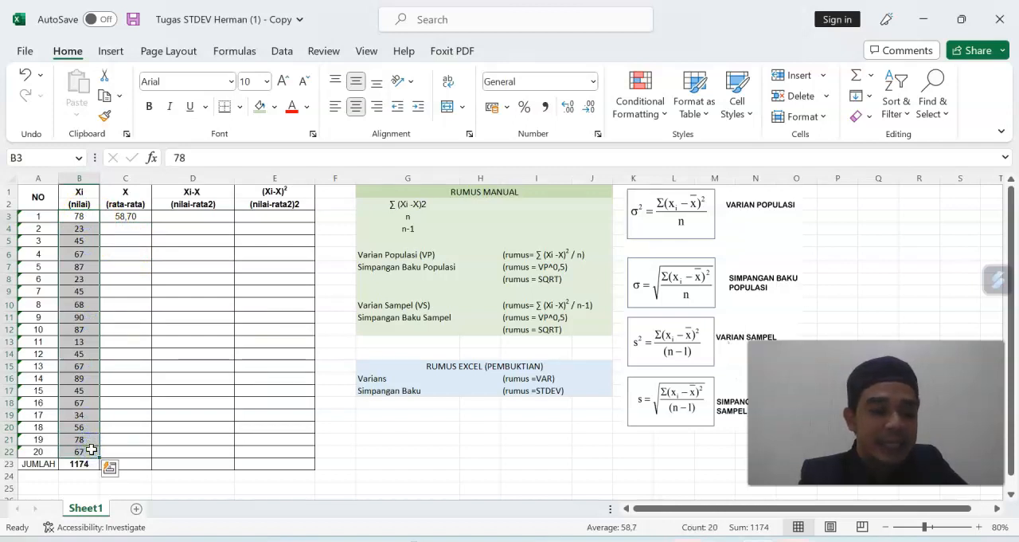
click(83, 463)
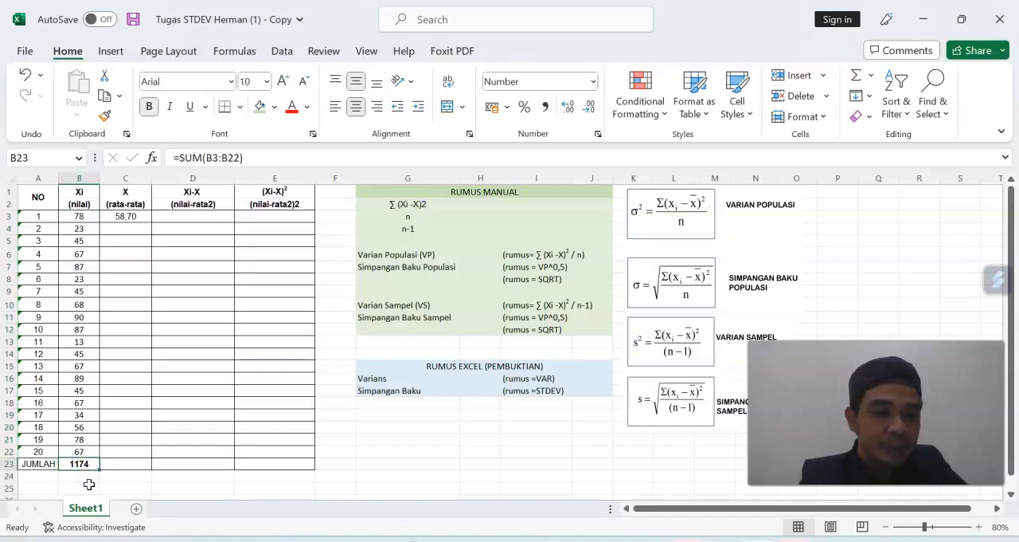
Try filling the relative average formula from C3 down to C22, and undo the fill.
click(149, 216)
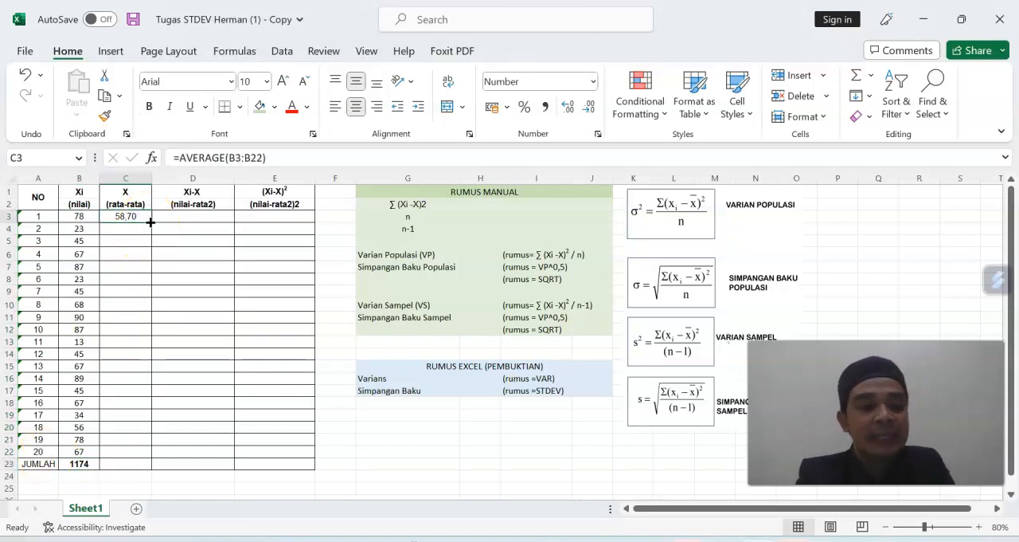
drag(151, 223, 141, 455)
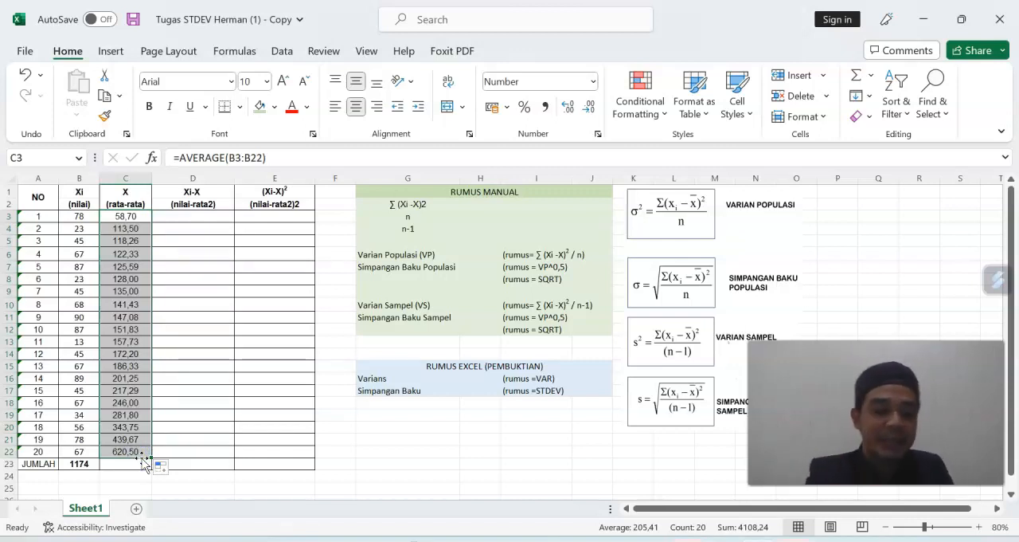
key(ctrl+z)
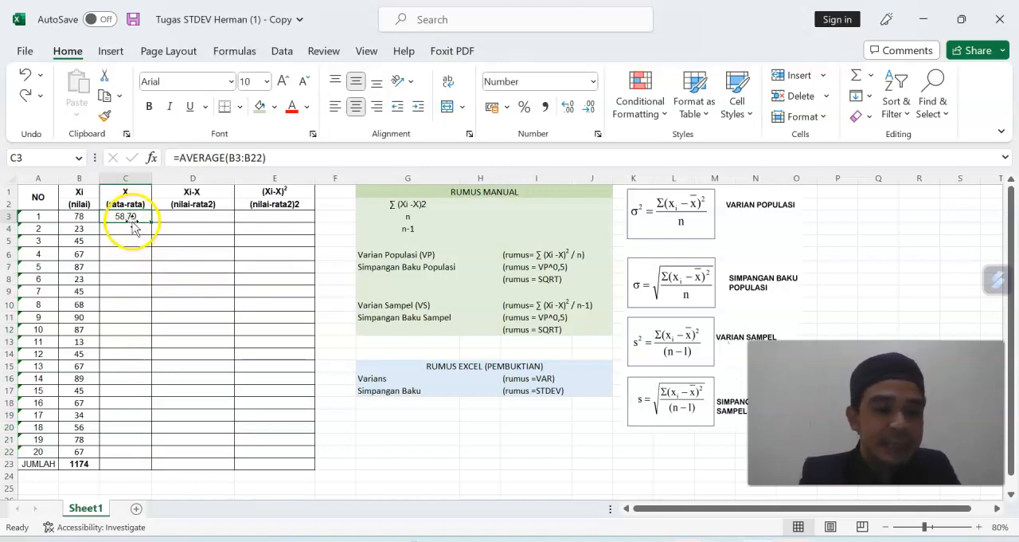
Make the range in C3's average formula absolute so it reads =AVERAGE($B$3:$B$22).
click(238, 157)
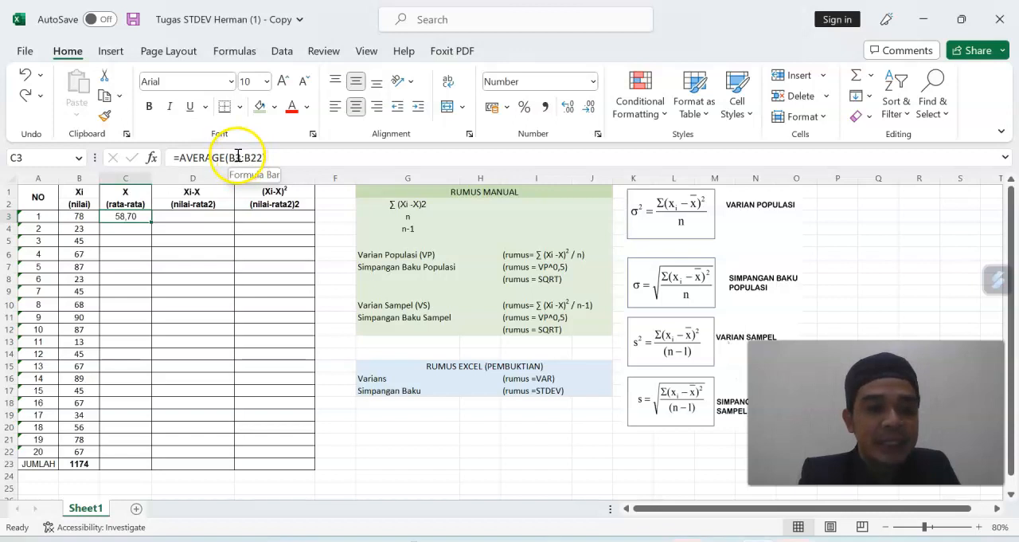
click(235, 157)
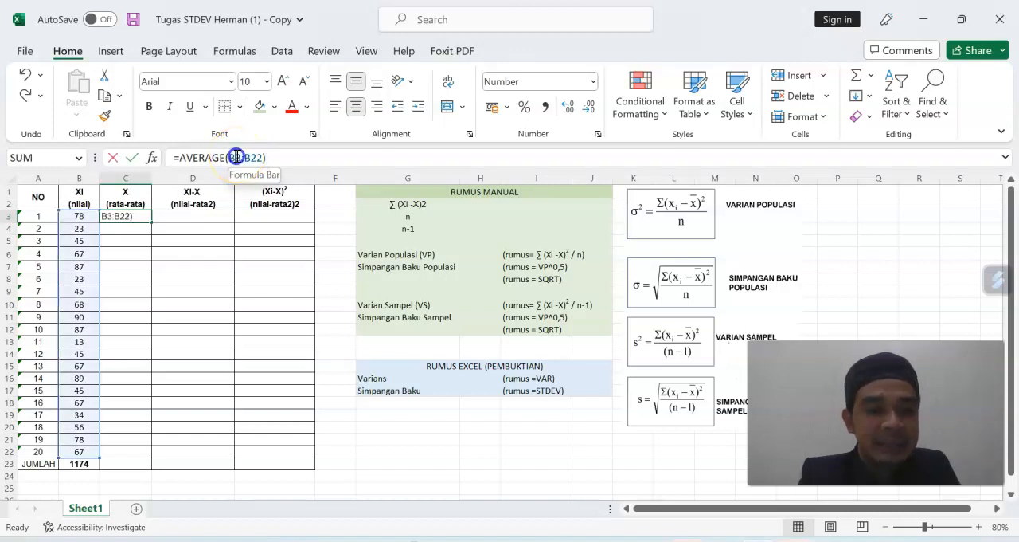
click(275, 204)
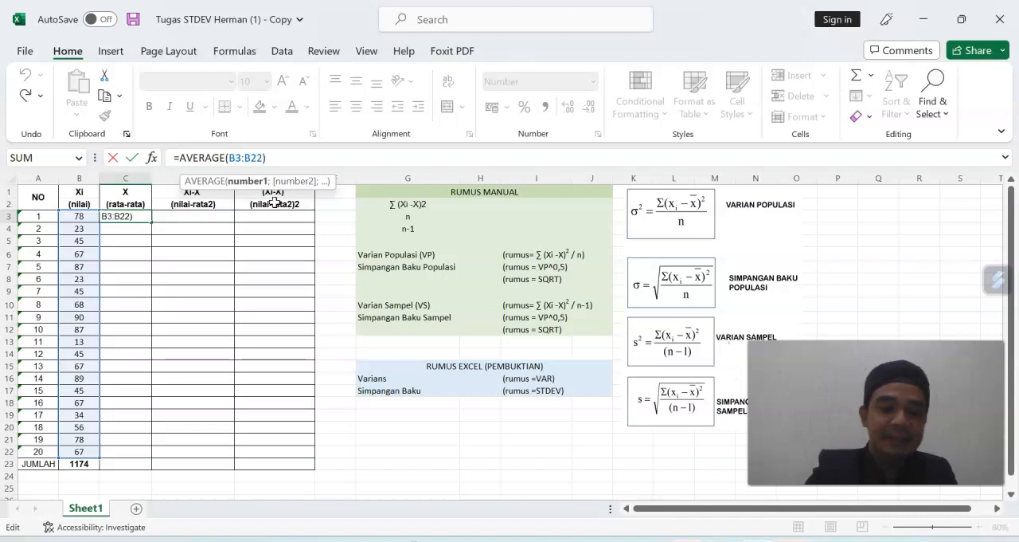
key(F4)
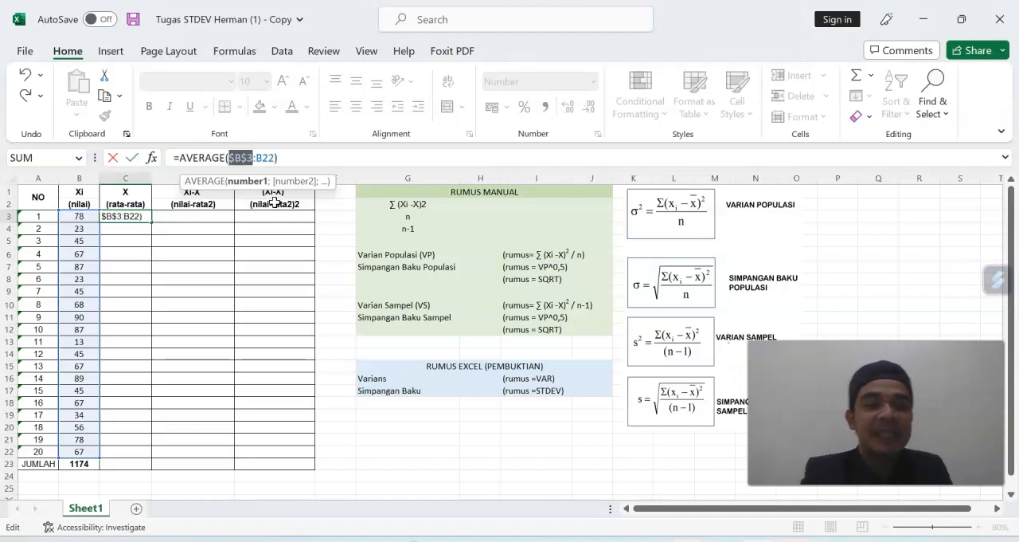
click(270, 157)
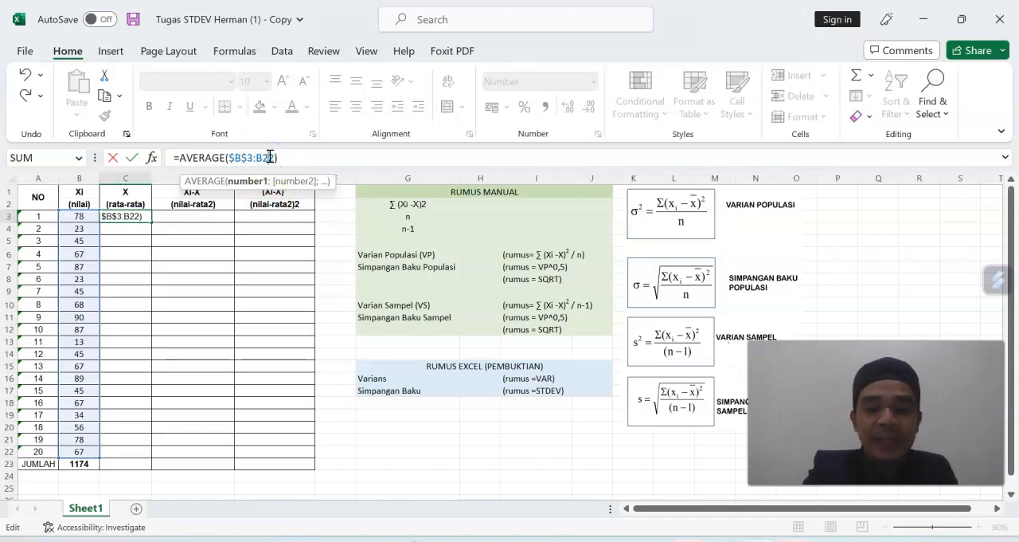
key(F4)
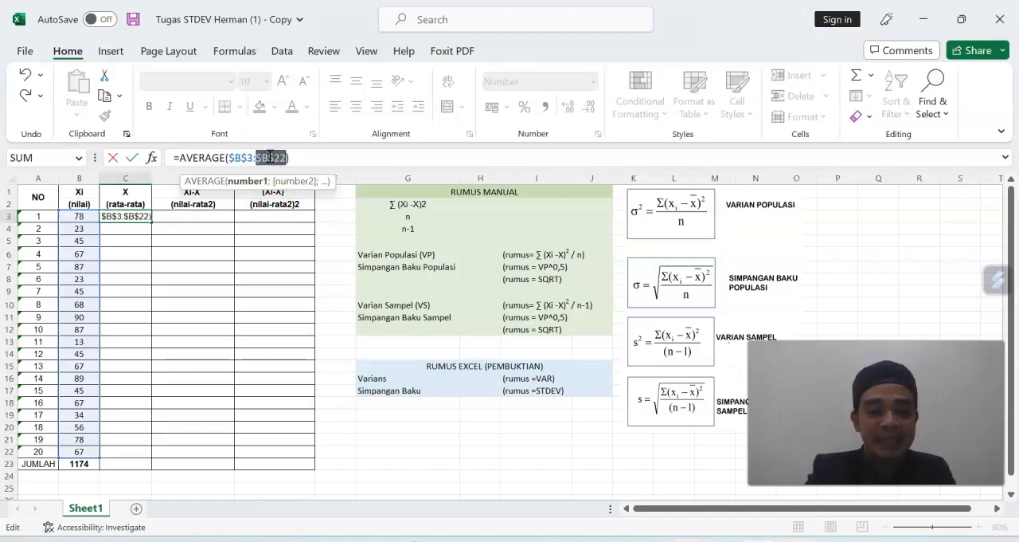
key(Return)
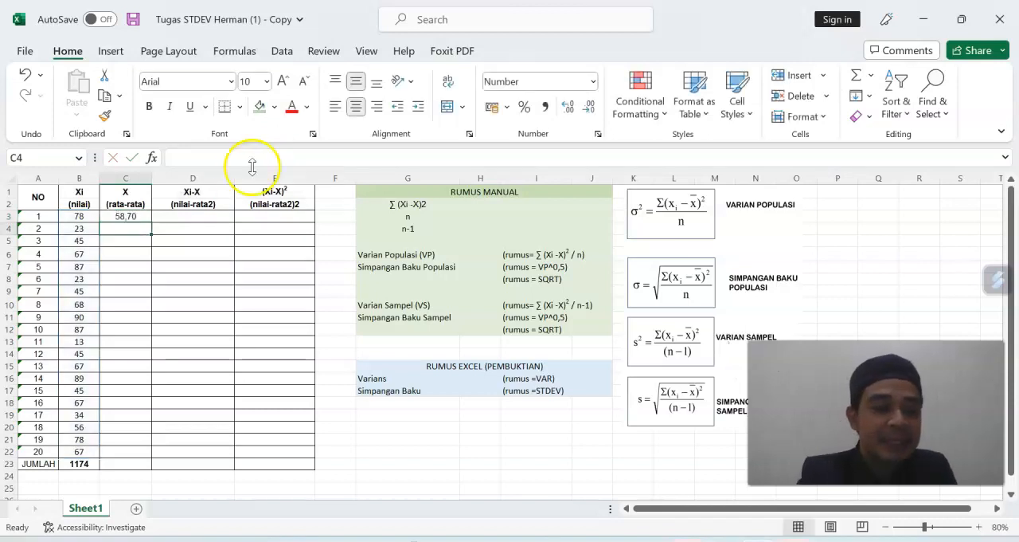
Fill the absolute-reference average formula from C3 down through C22.
click(137, 216)
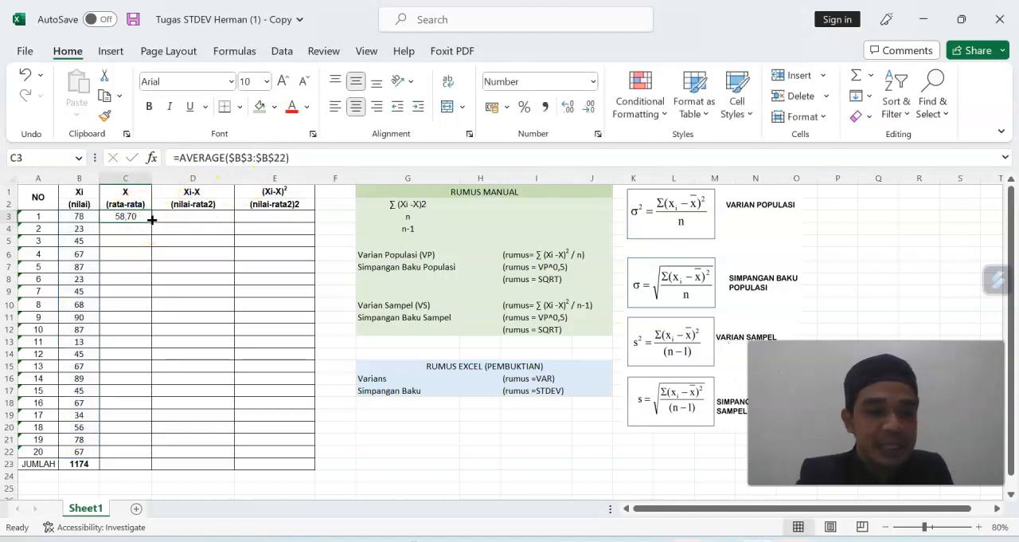
drag(151, 223, 151, 277)
drag(149, 360, 149, 454)
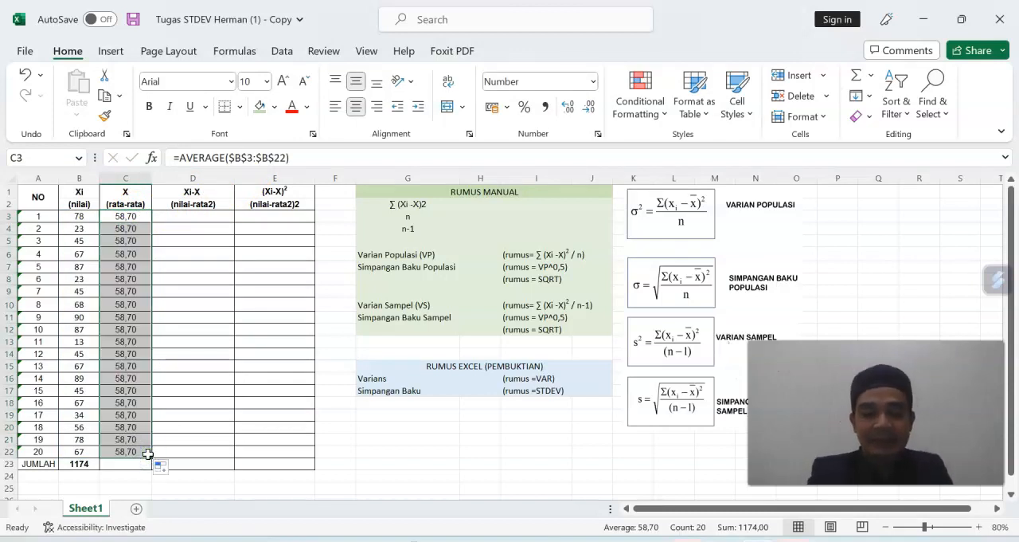
Enter a SUM formula over C3:C22 in the JUMLAH cell C23 to total the rata-rata column.
click(129, 464)
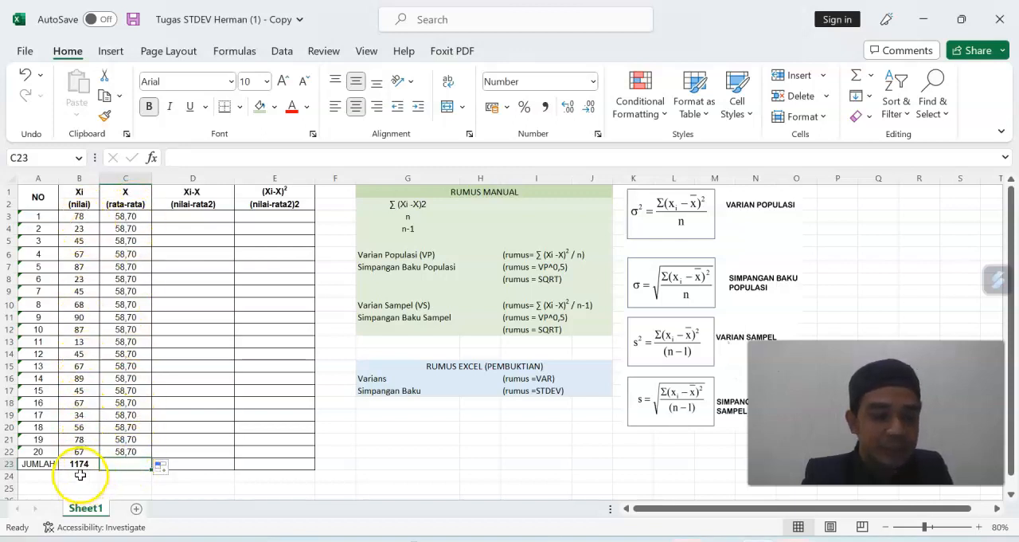
text(=sum)
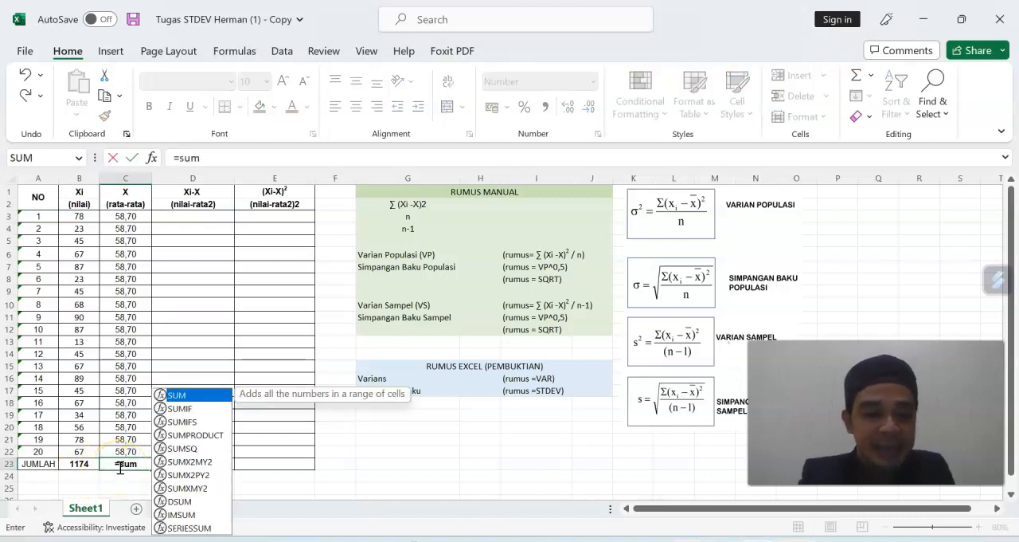
double_click(182, 393)
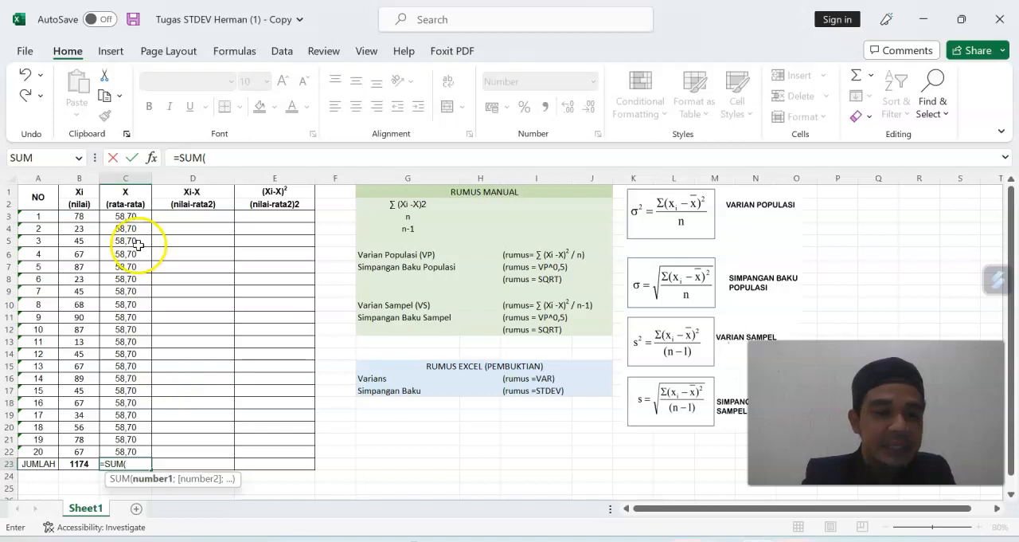
drag(133, 219, 126, 449)
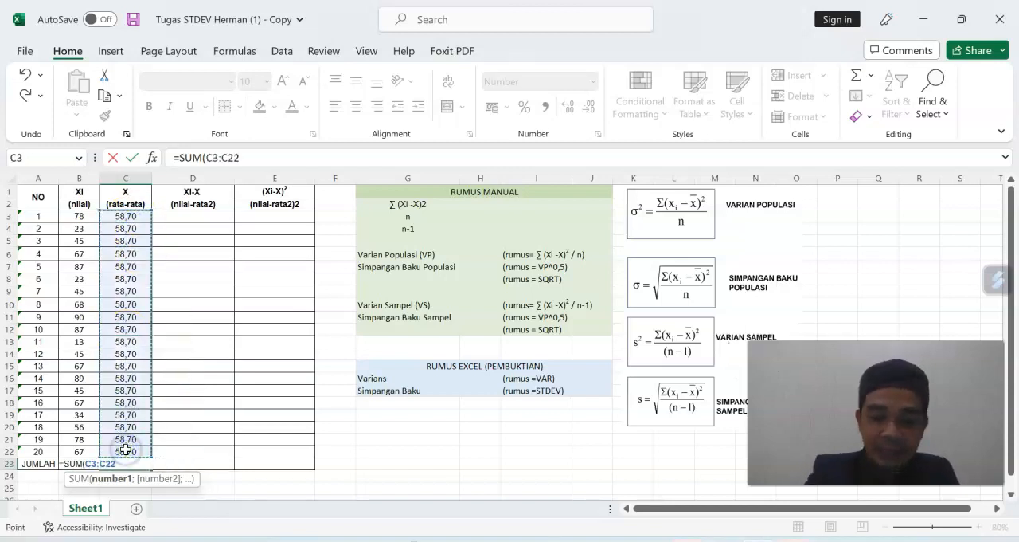
key(Return)
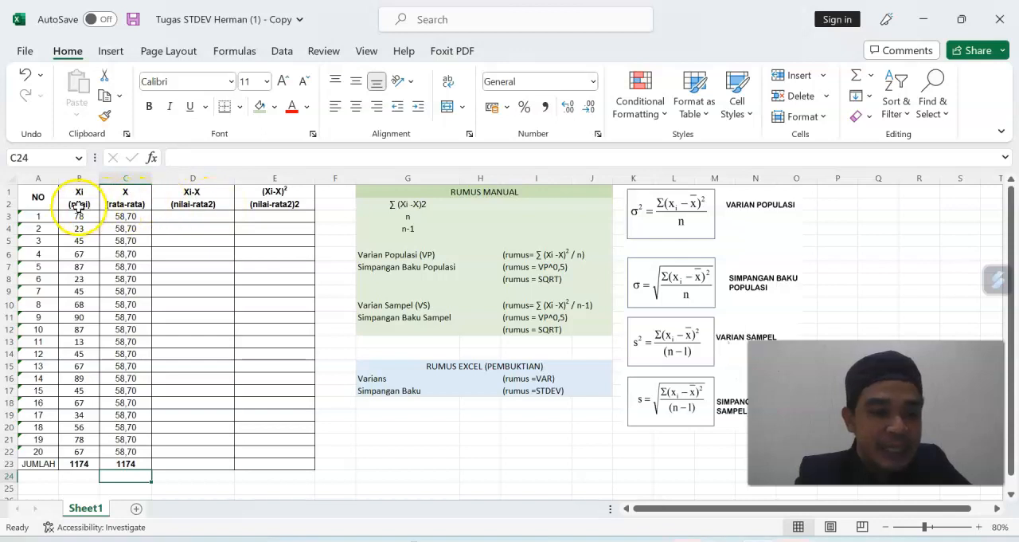
Enter the formula =B3-C3 in D3 to get the first score's deviation from the average.
click(171, 218)
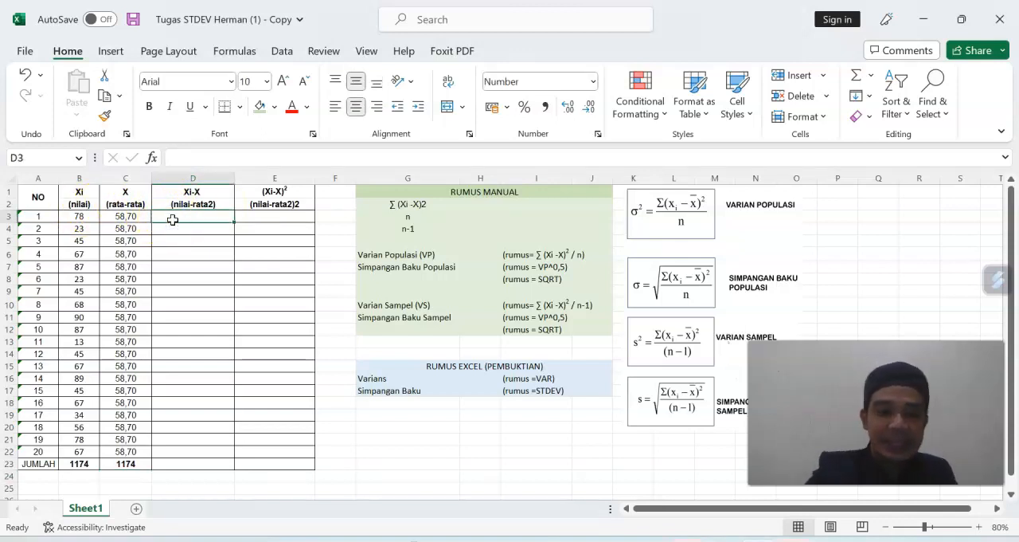
text(=)
click(88, 218)
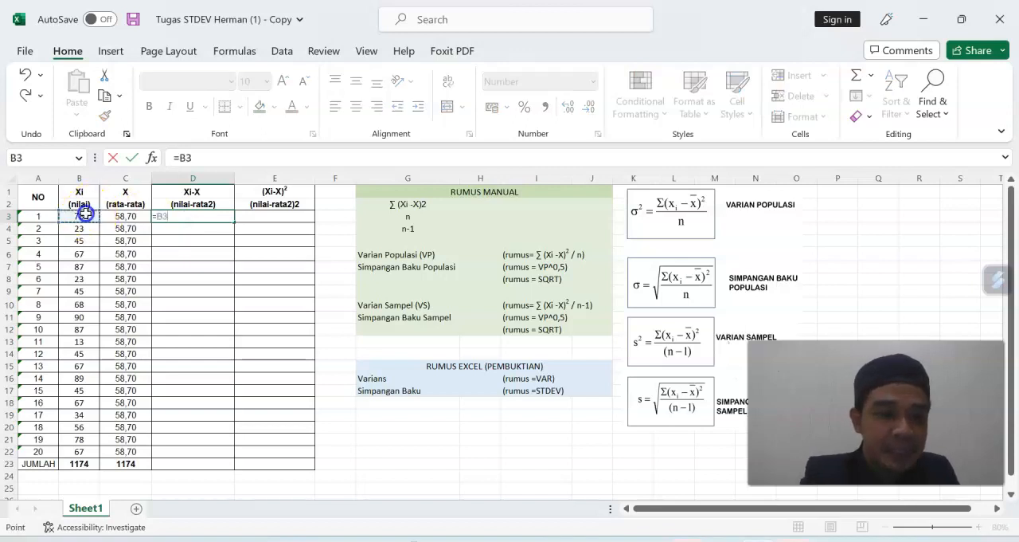
text(-)
click(124, 216)
key(Return)
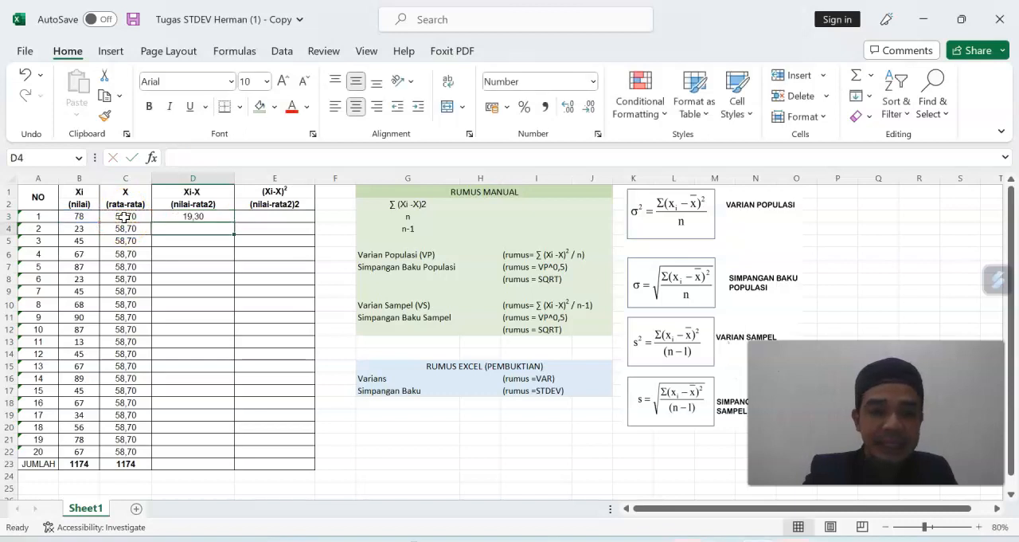
Fill the deviation formula from D3 down through D22 in the Xi-X column.
click(208, 215)
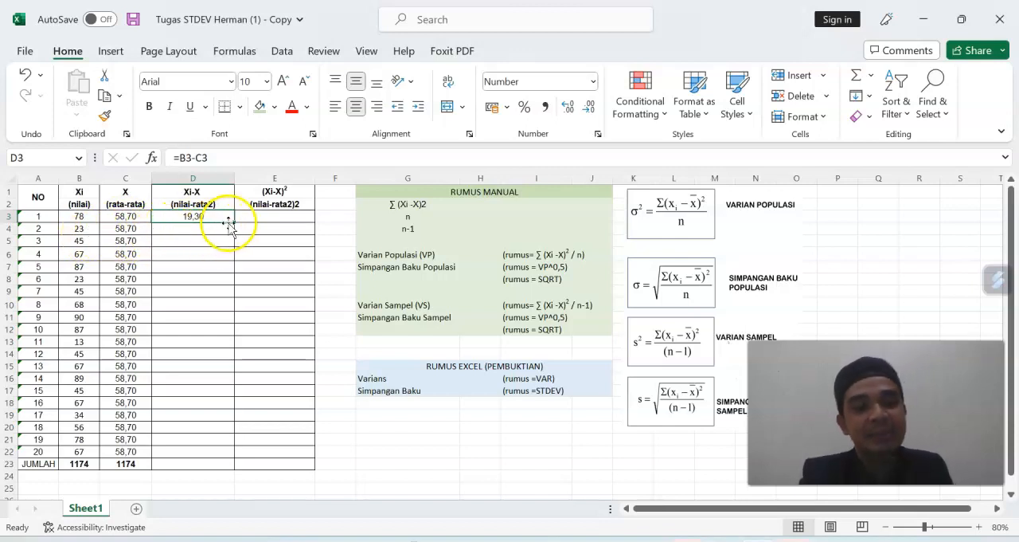
drag(234, 221, 228, 449)
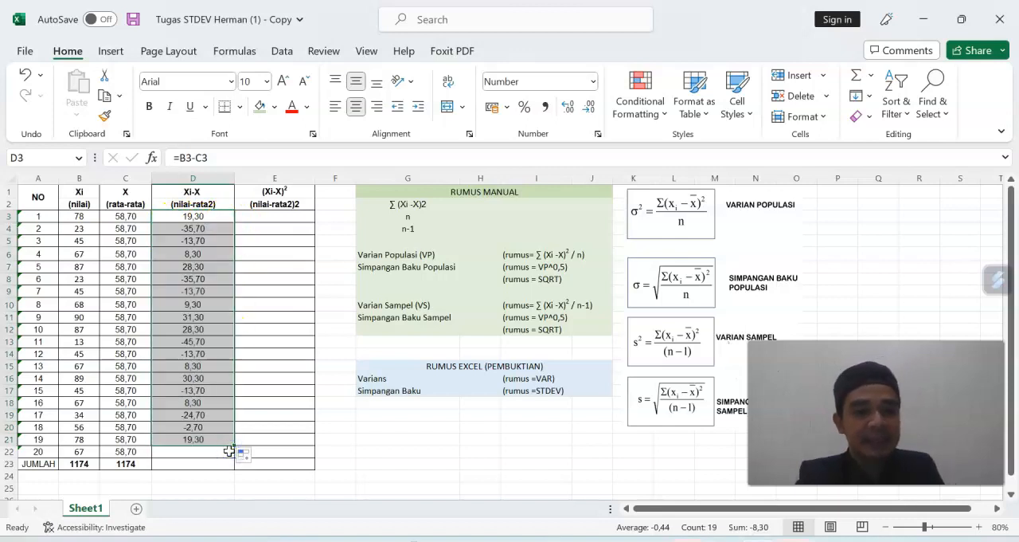
click(200, 228)
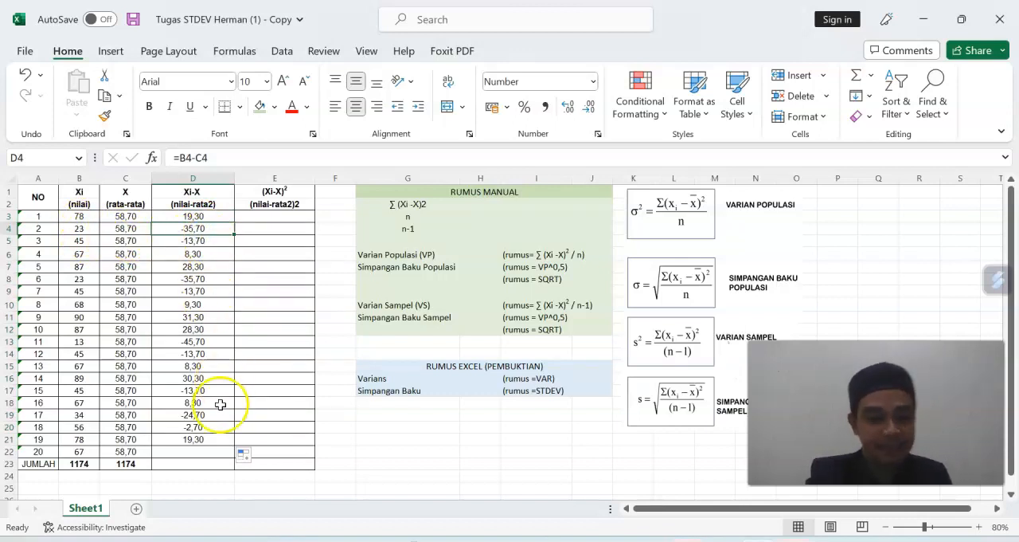
click(213, 439)
drag(233, 447, 229, 455)
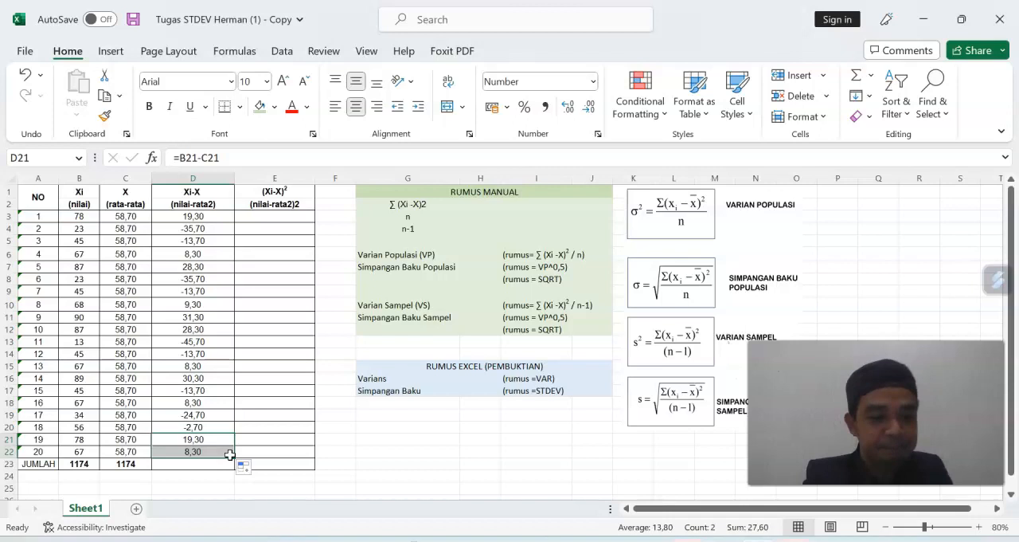
Enter a SUM formula over D3:D22 in the JUMLAH cell D23 to total the Xi-X column.
click(204, 467)
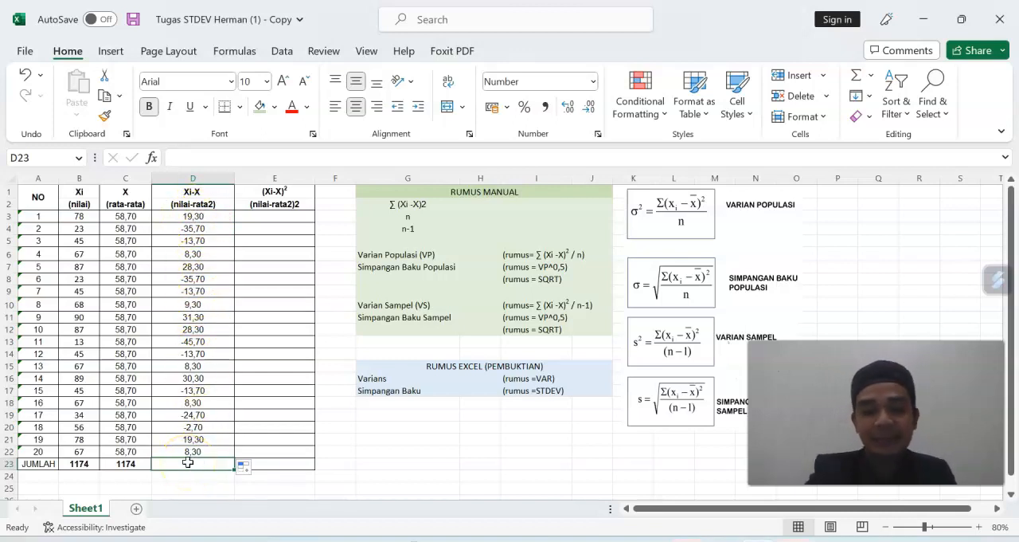
text(=)
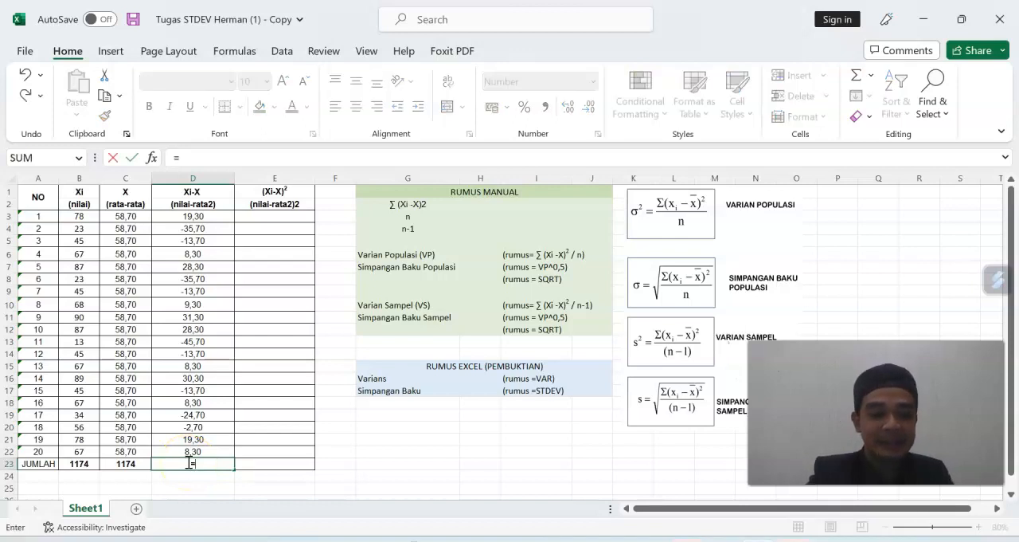
text(sum)
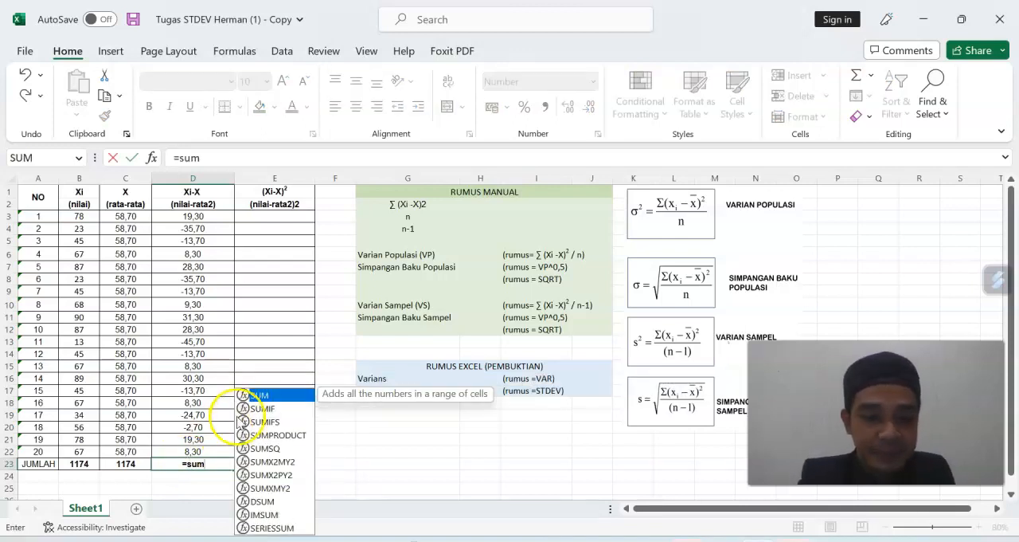
double_click(261, 394)
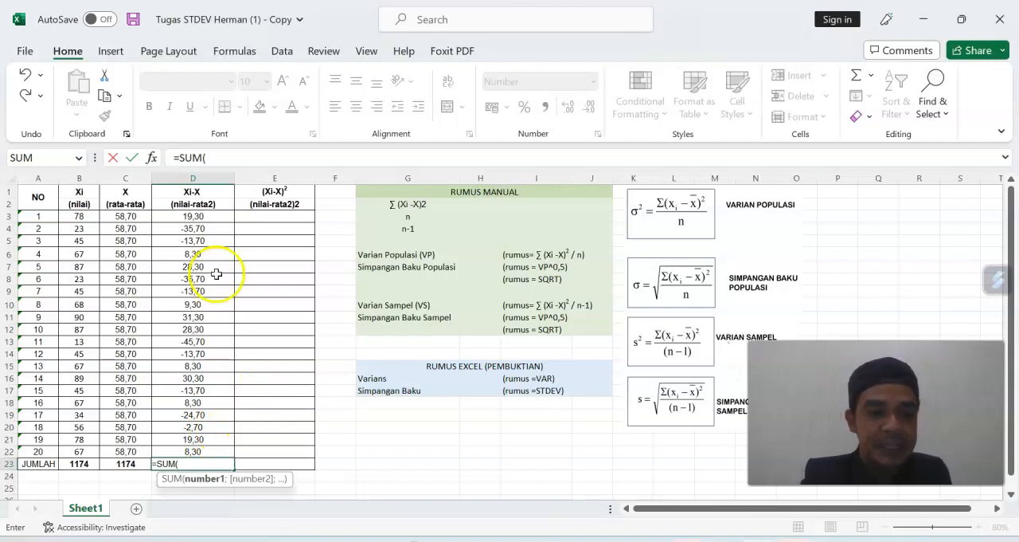
drag(199, 216, 197, 449)
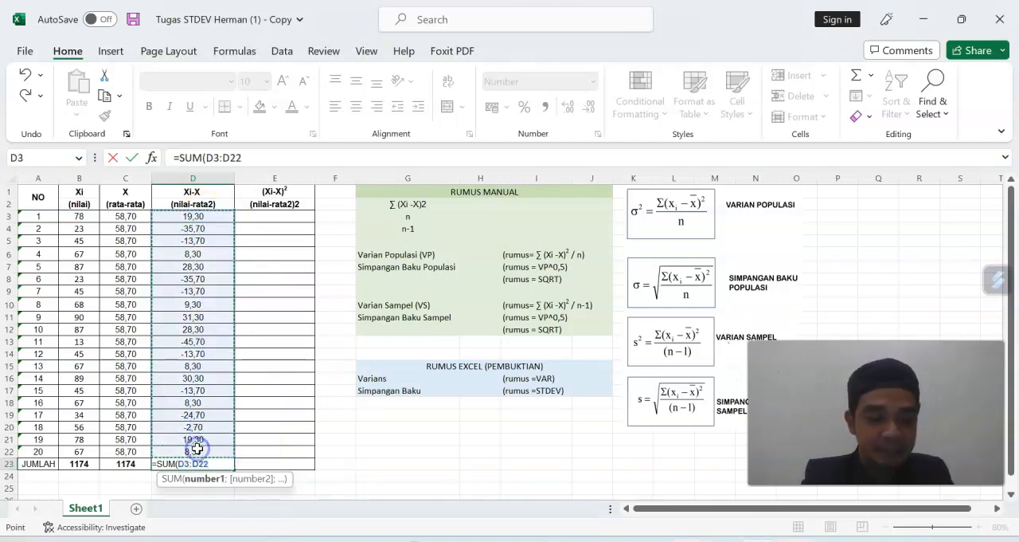
key(Return)
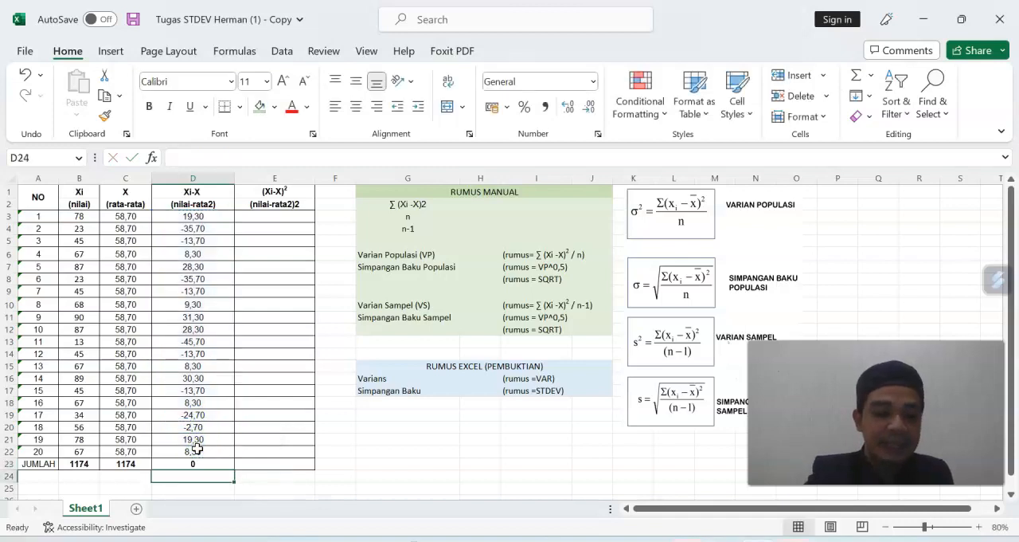
click(192, 466)
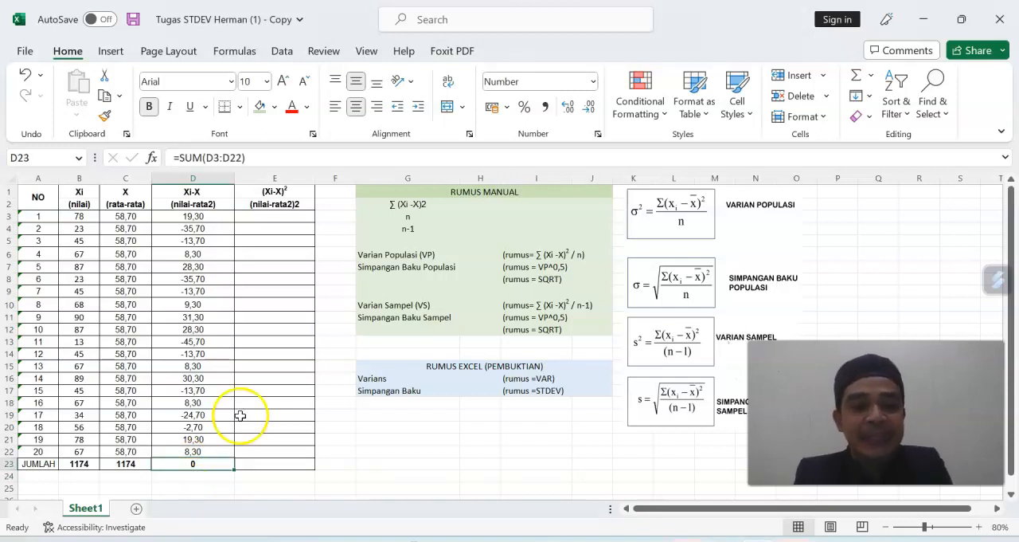
Format the final 2 of the (nilai-rata2)2 heading in E2 as superscript.
click(274, 219)
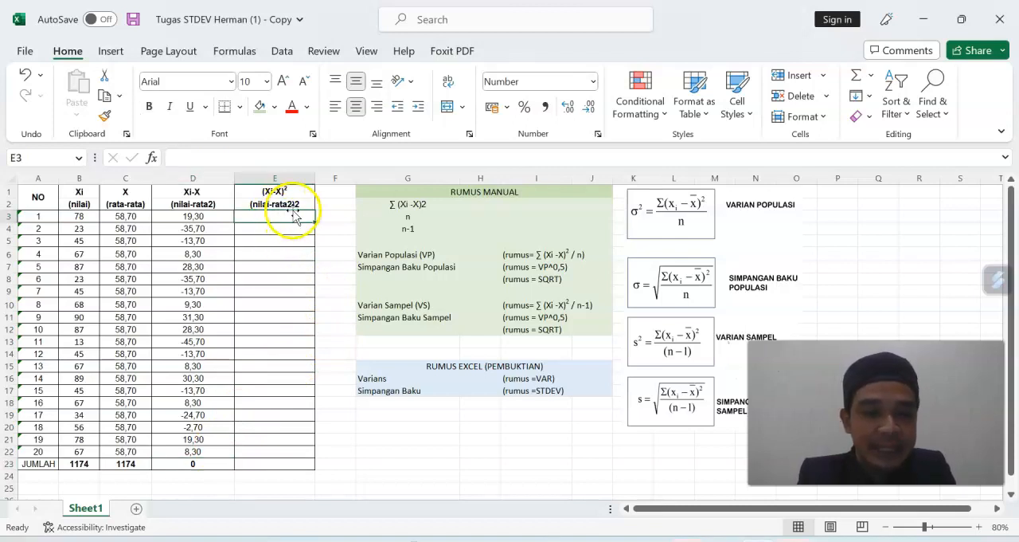
double_click(295, 204)
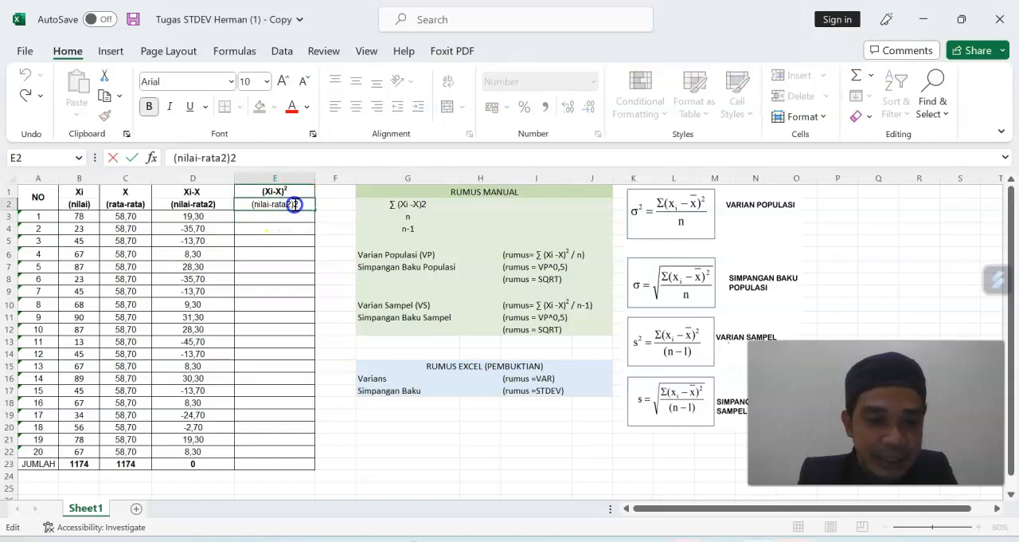
drag(297, 205, 300, 205)
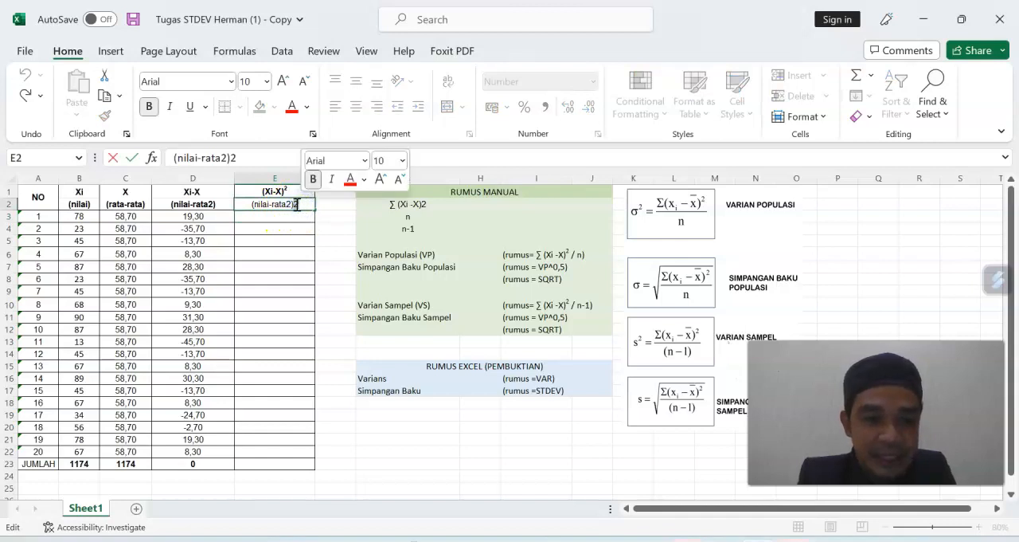
right_click(296, 205)
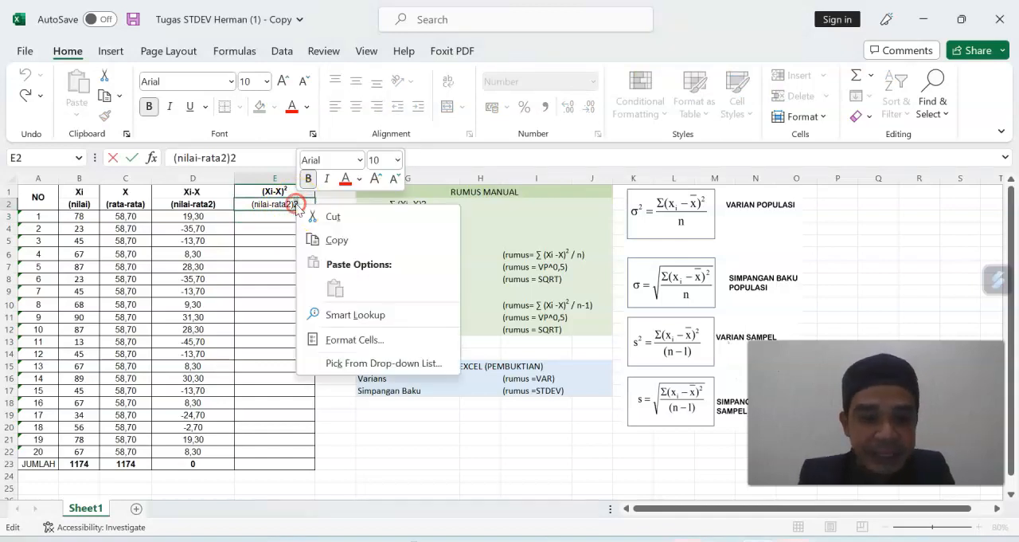
click(366, 338)
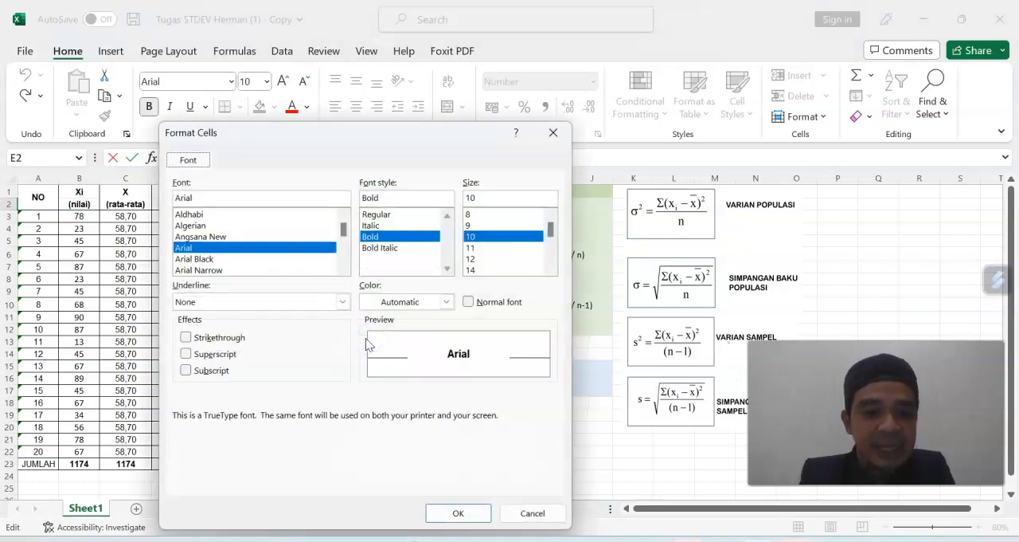
click(228, 355)
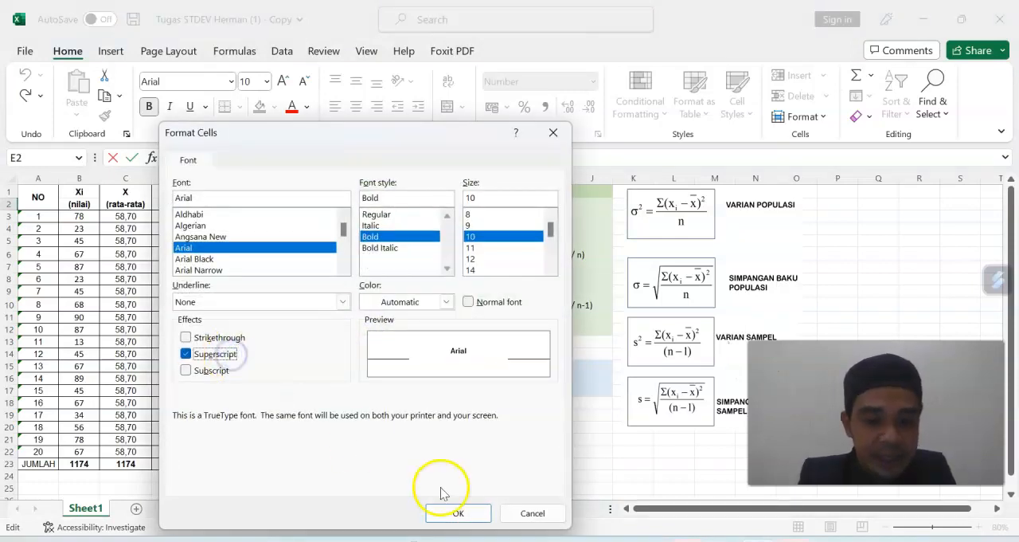
click(458, 513)
click(341, 256)
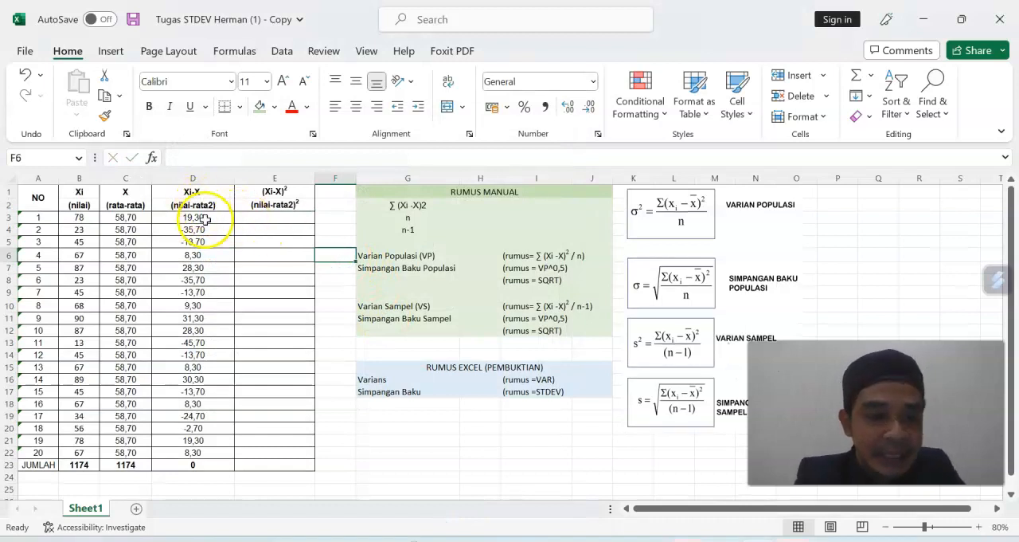
Enter the formula =D3^2 in E3 to square the first score's deviation.
click(272, 216)
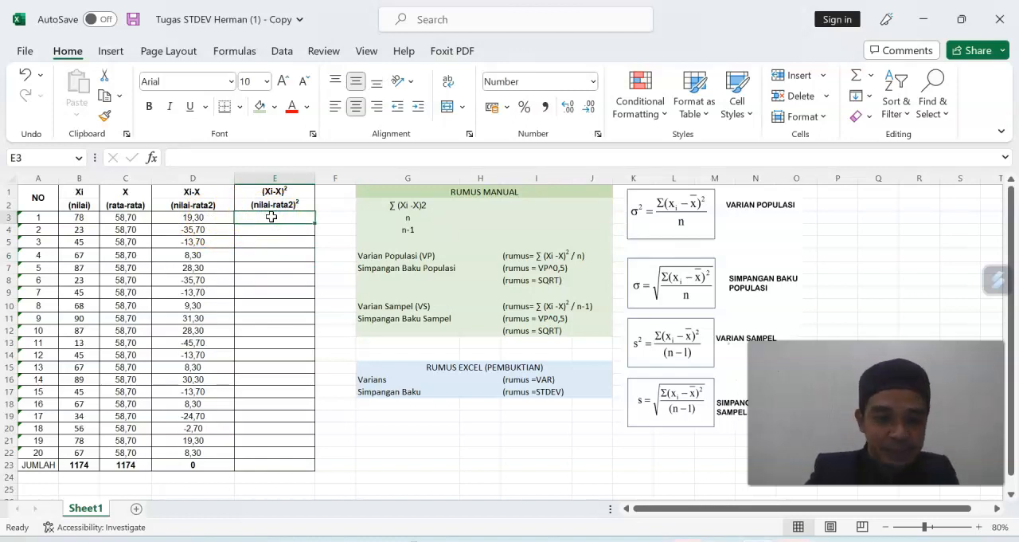
text(=)
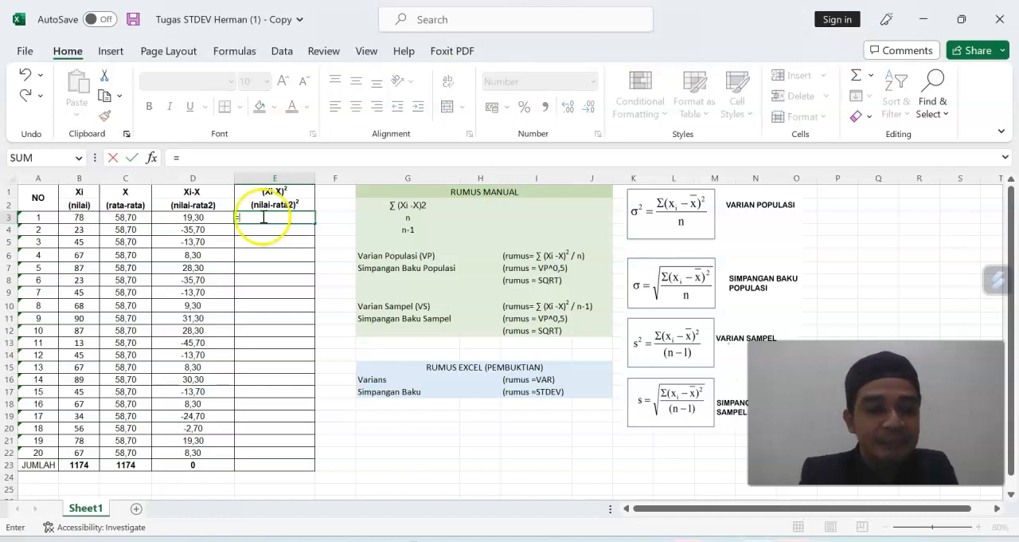
click(202, 216)
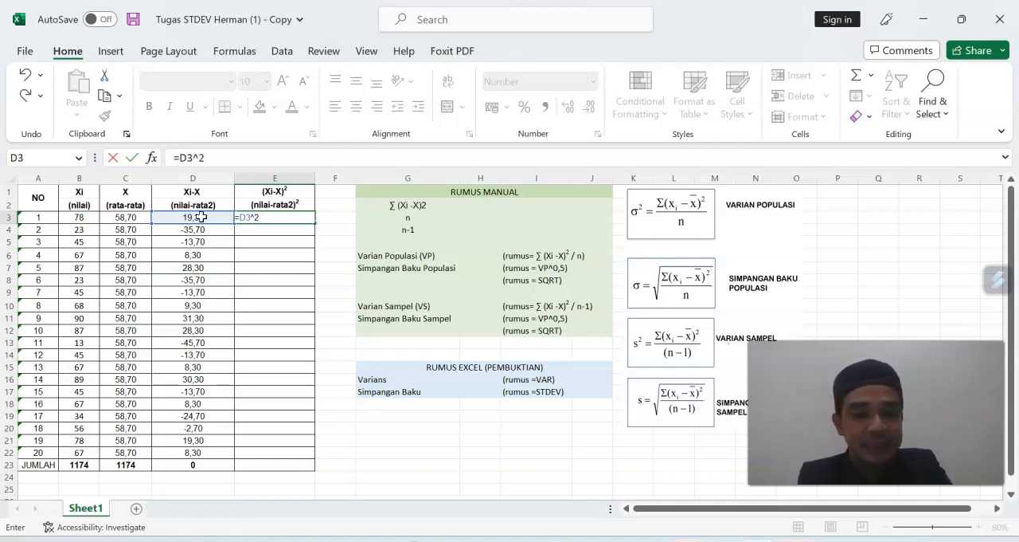
key(Return)
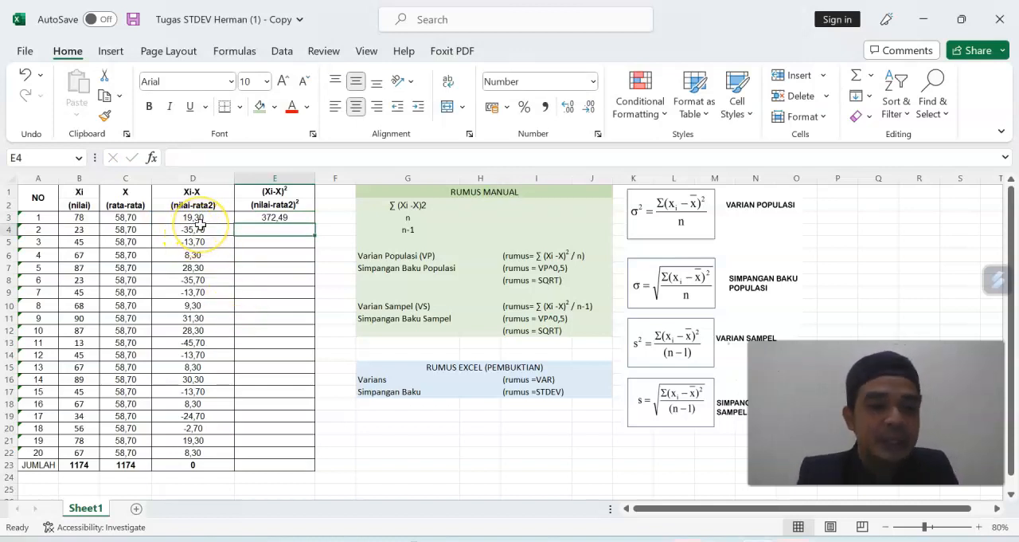
Fill the squared-deviation formula from E3 down through E22.
click(294, 220)
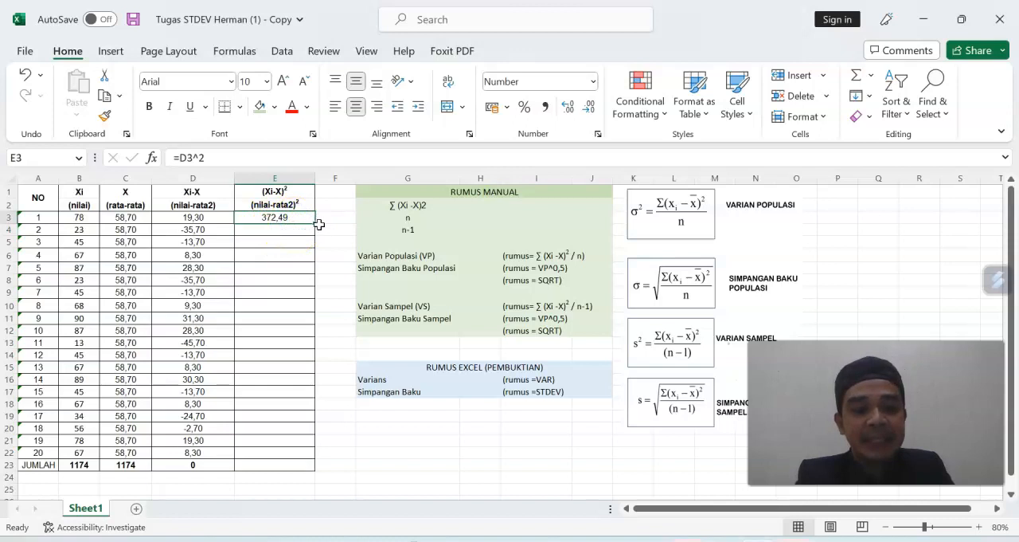
drag(317, 225, 312, 454)
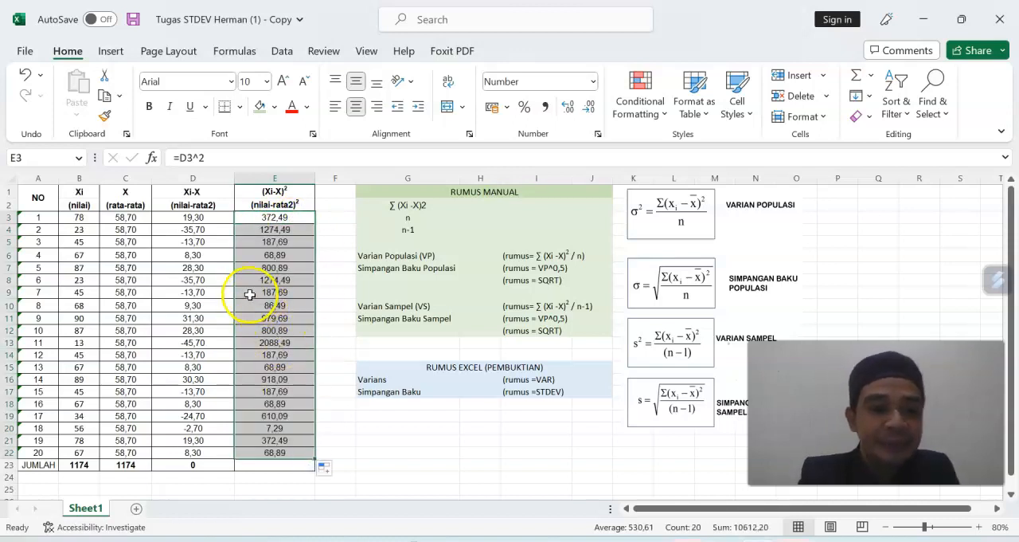
click(200, 231)
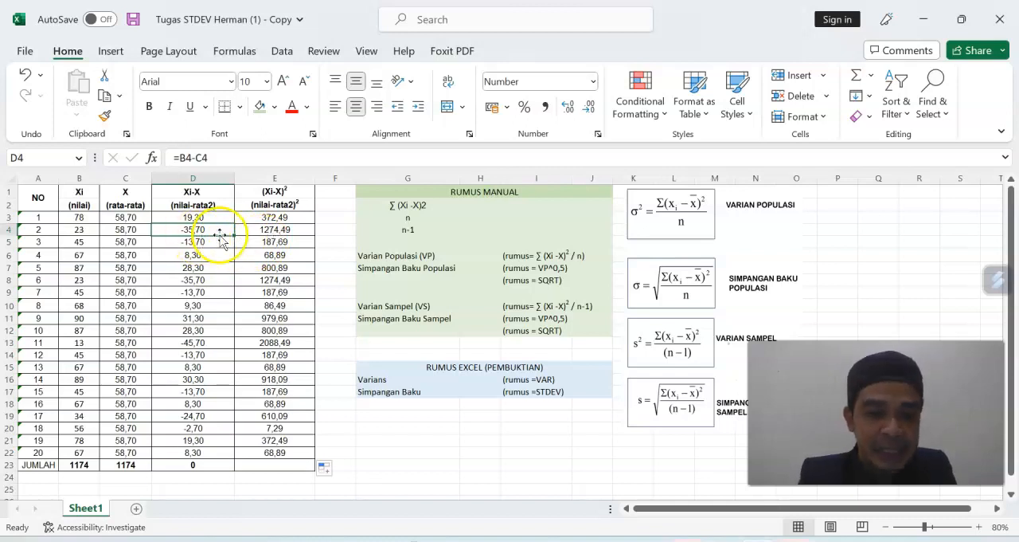
Enter a SUM formula over E3:E22 in the JUMLAH cell E23 to total the squared deviations.
click(271, 464)
text(=)
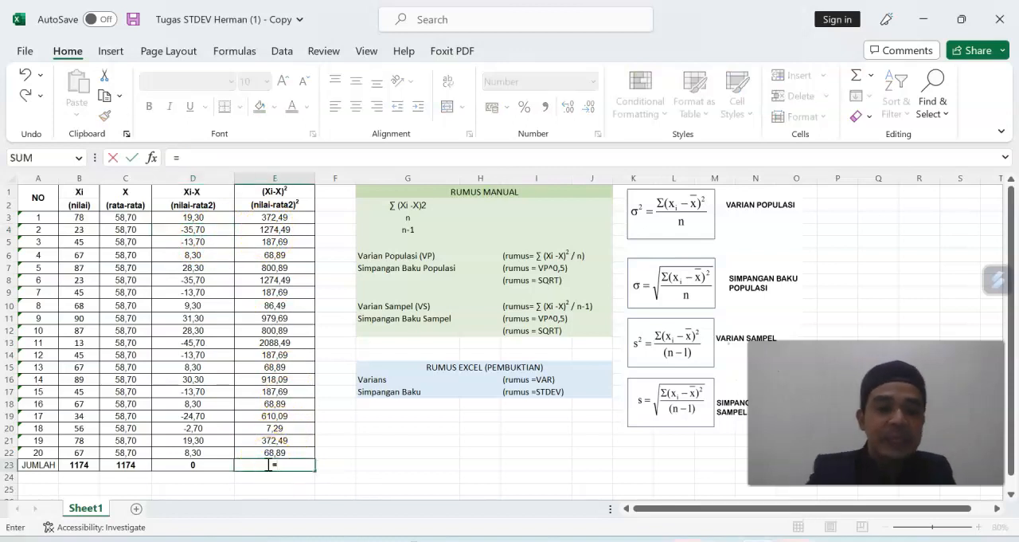
text(sum)
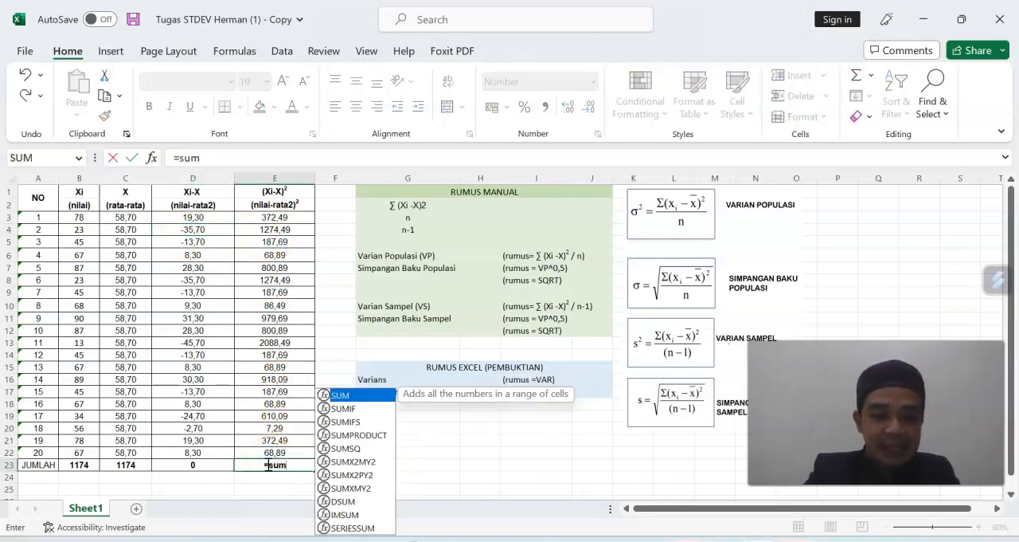
double_click(356, 392)
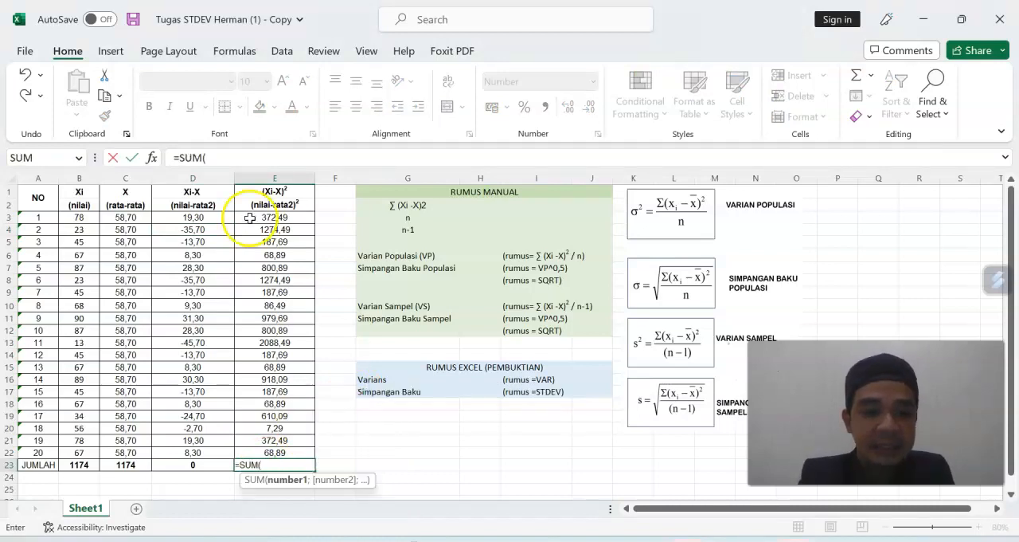
drag(262, 218, 260, 452)
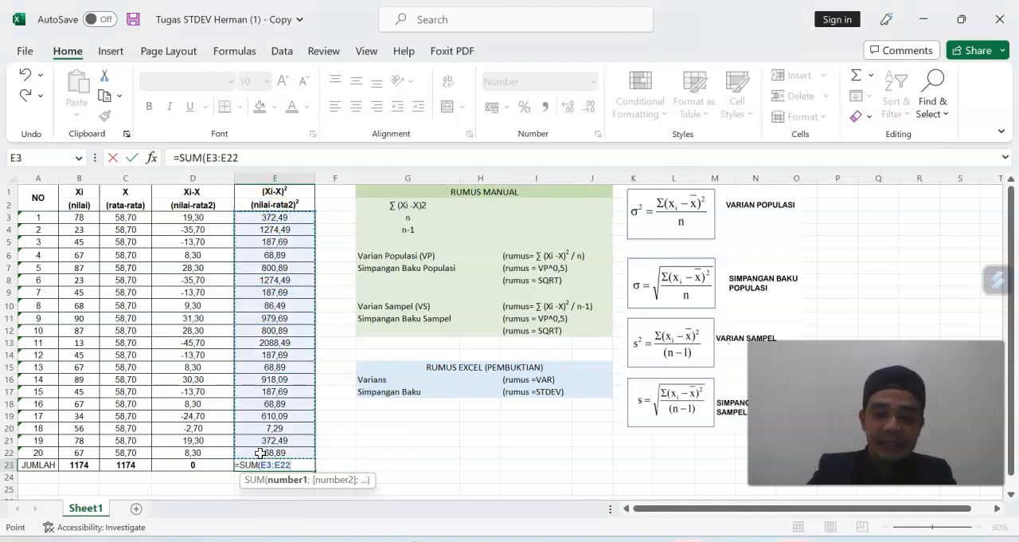
key(Return)
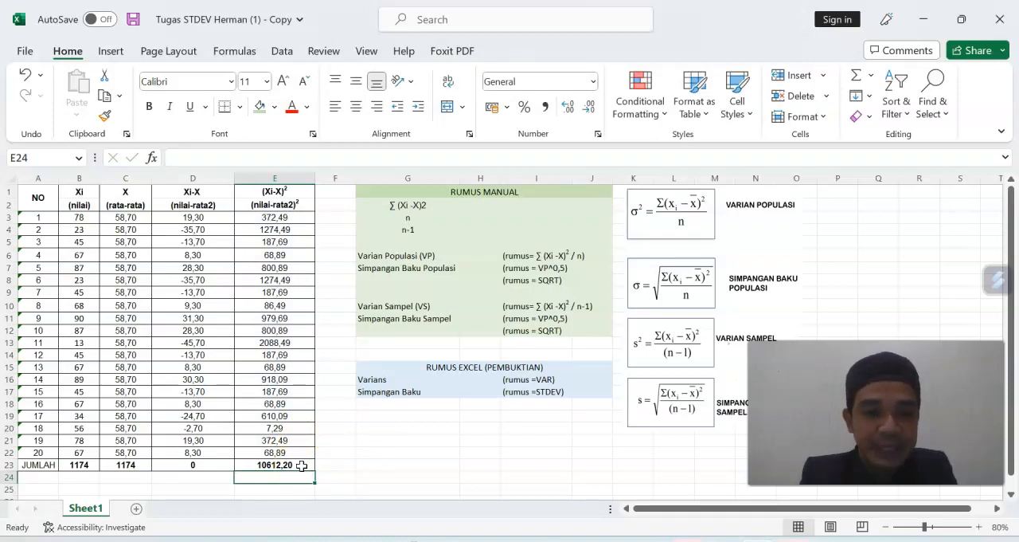
click(302, 465)
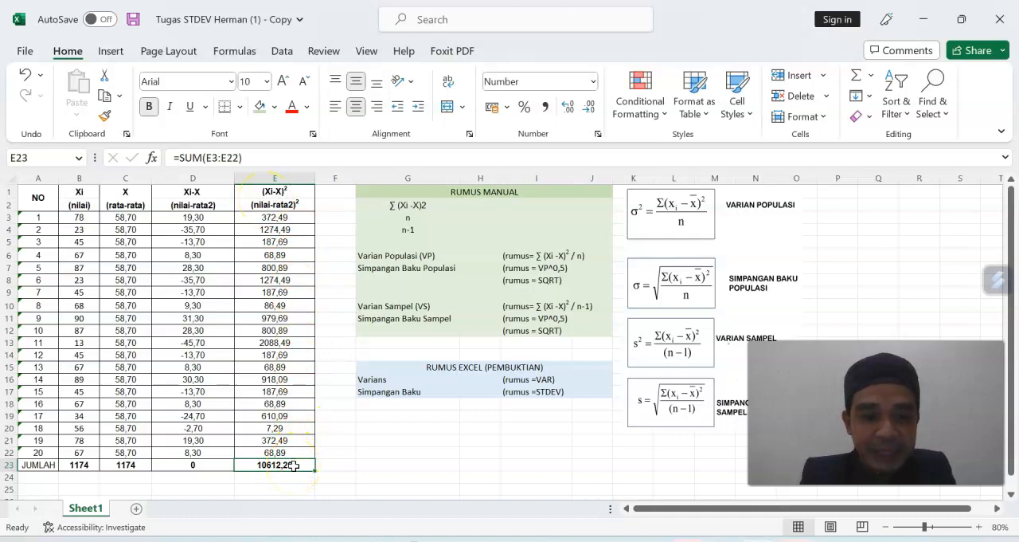
Link the sum of squared deviations cell H2 in the RUMUS MANUAL block to the JUMLAH total in E23.
click(475, 206)
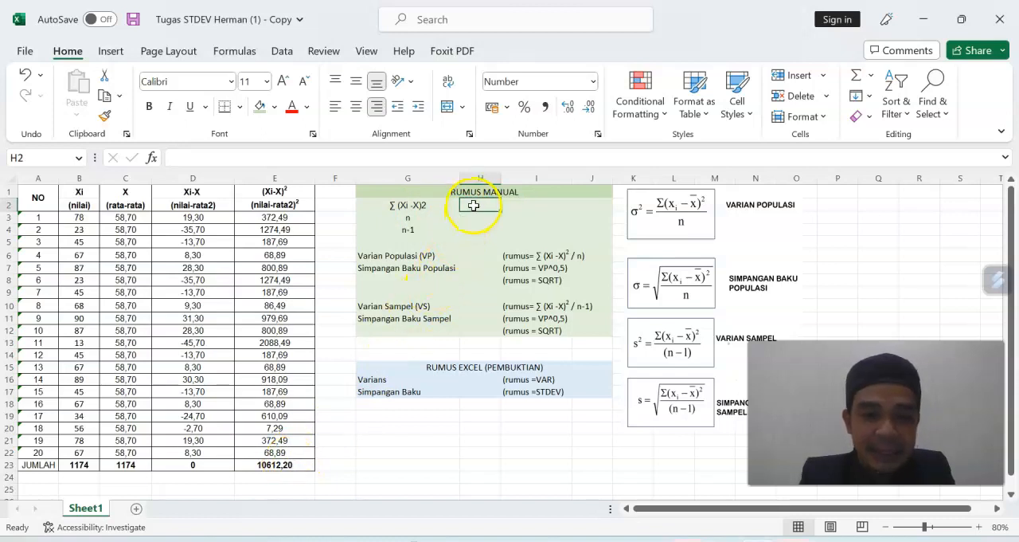
text(=)
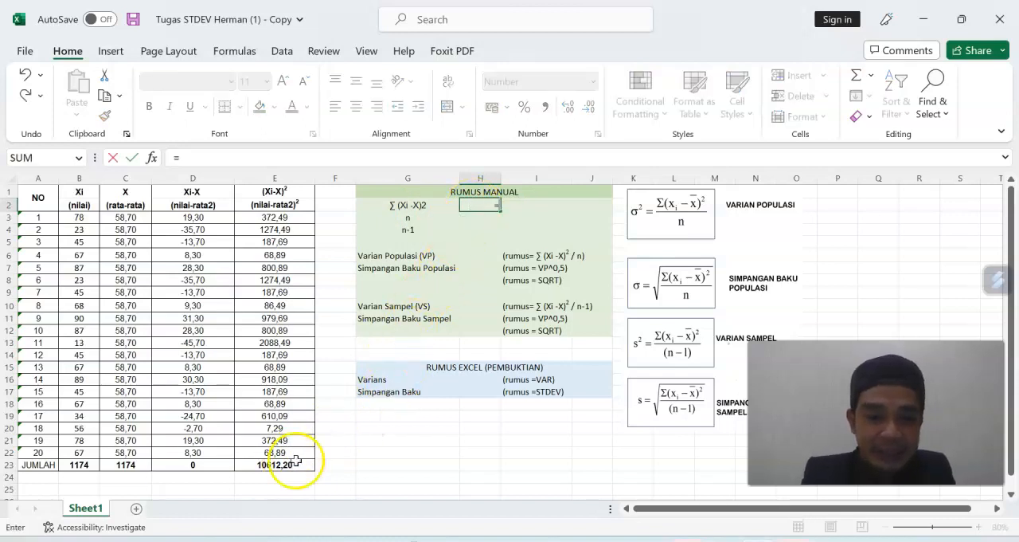
click(279, 466)
key(Return)
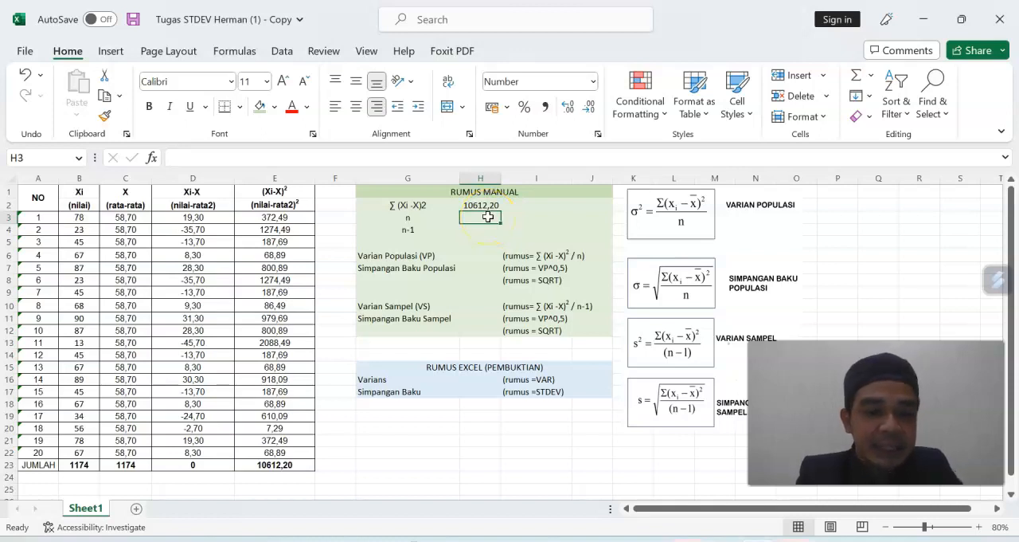
Enter the formula =A22 in H3 to set n from the last entry number in the NO column.
drag(37, 216, 38, 451)
click(478, 216)
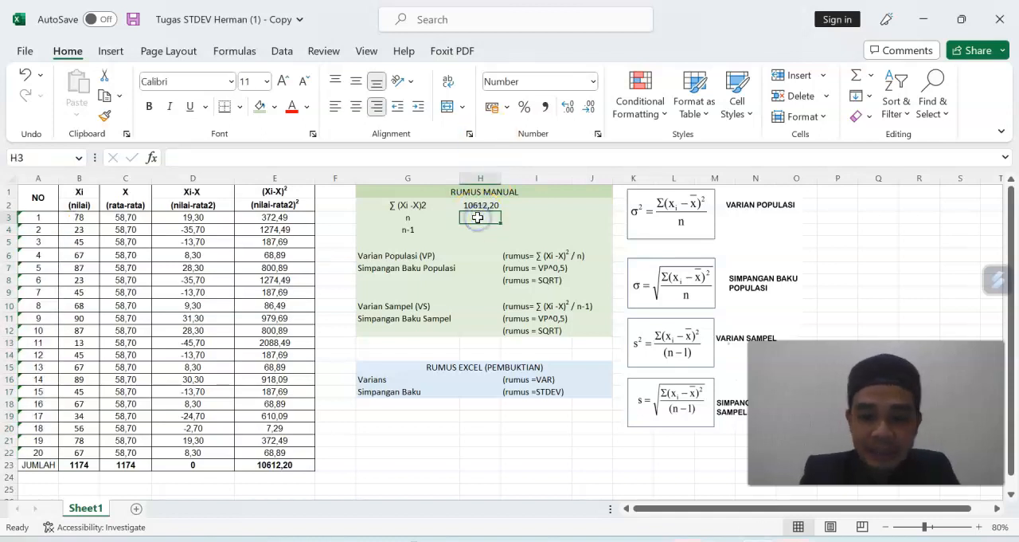
text(=)
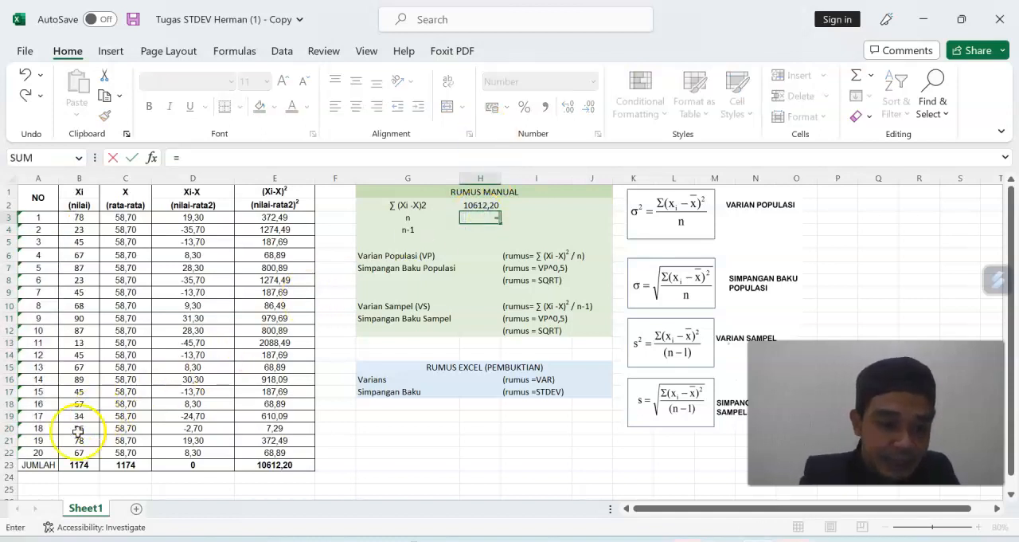
click(39, 453)
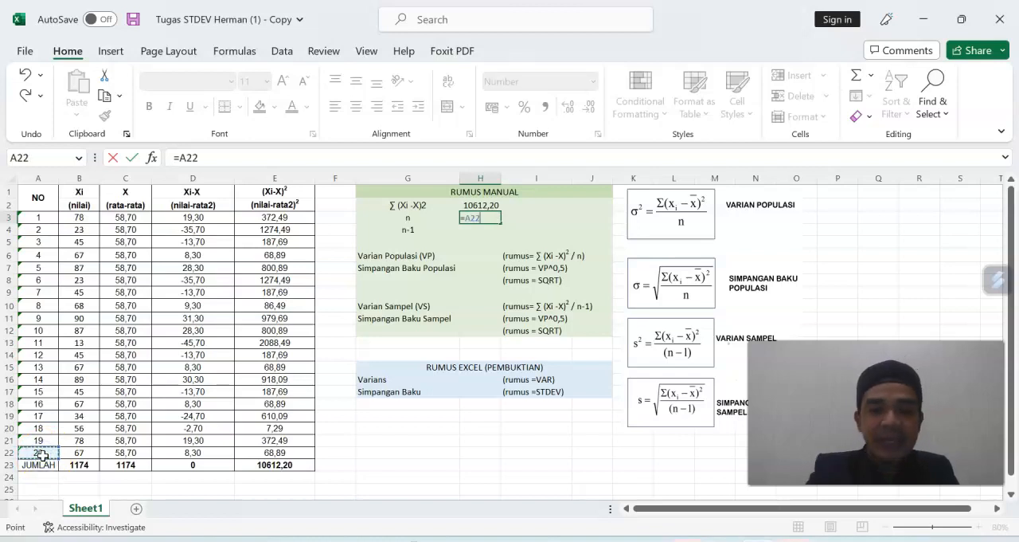
key(Return)
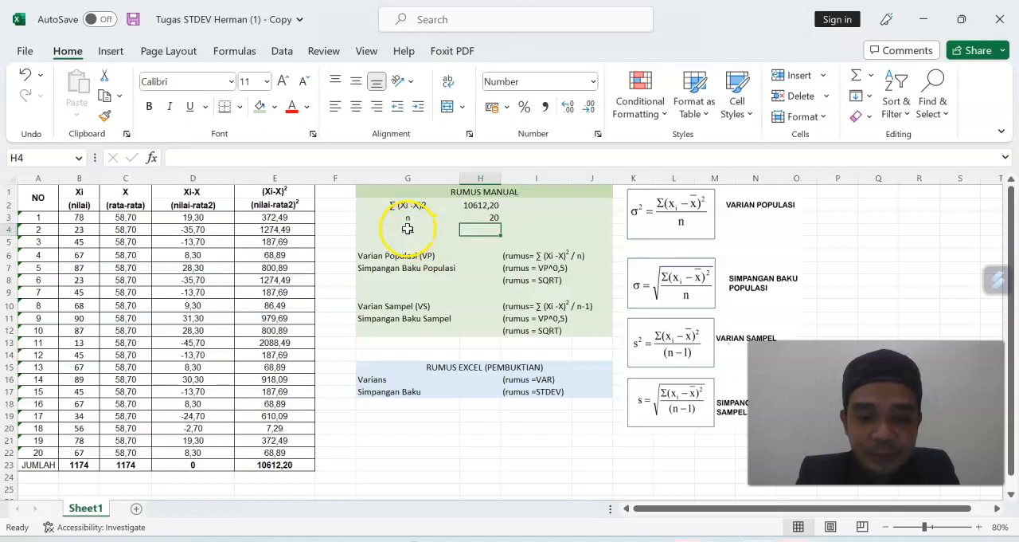
Enter a formula in the n-1 cell H4 that subtracts 1 from H3.
text(=)
click(493, 217)
text(-1)
key(Return)
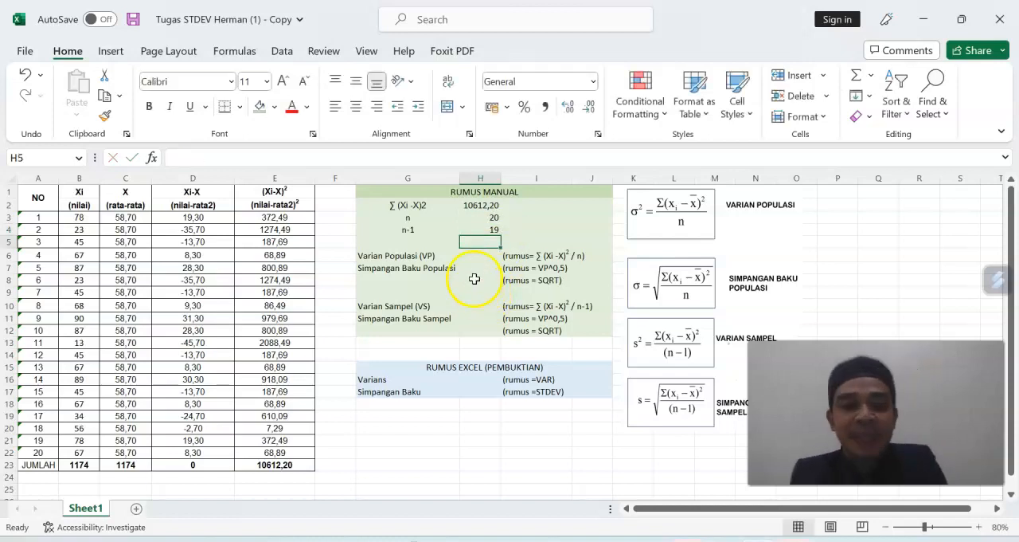
Enter the formula =H2/H3 in H6 to calculate the population variance, Varian Populasi (VP).
drag(389, 205, 485, 231)
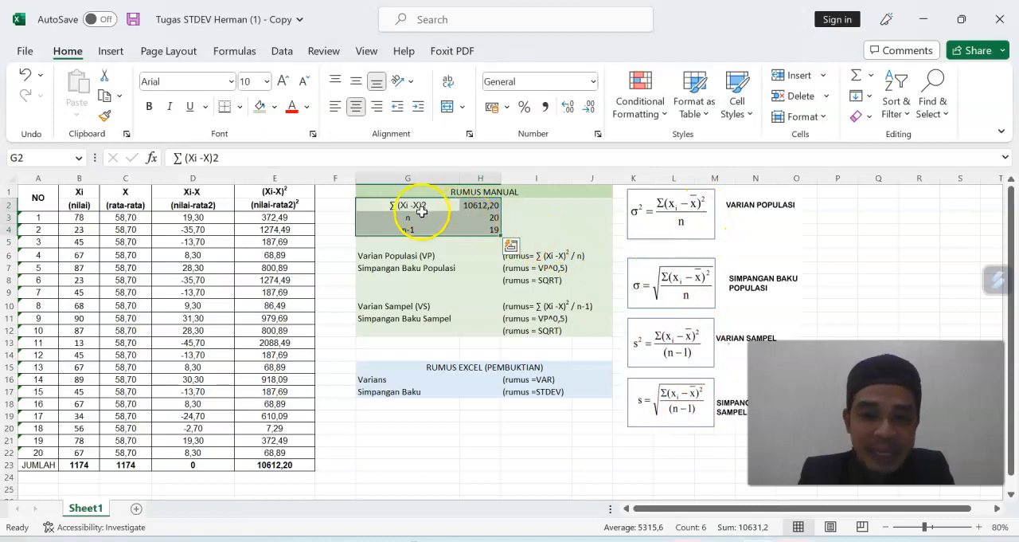
click(570, 360)
click(483, 257)
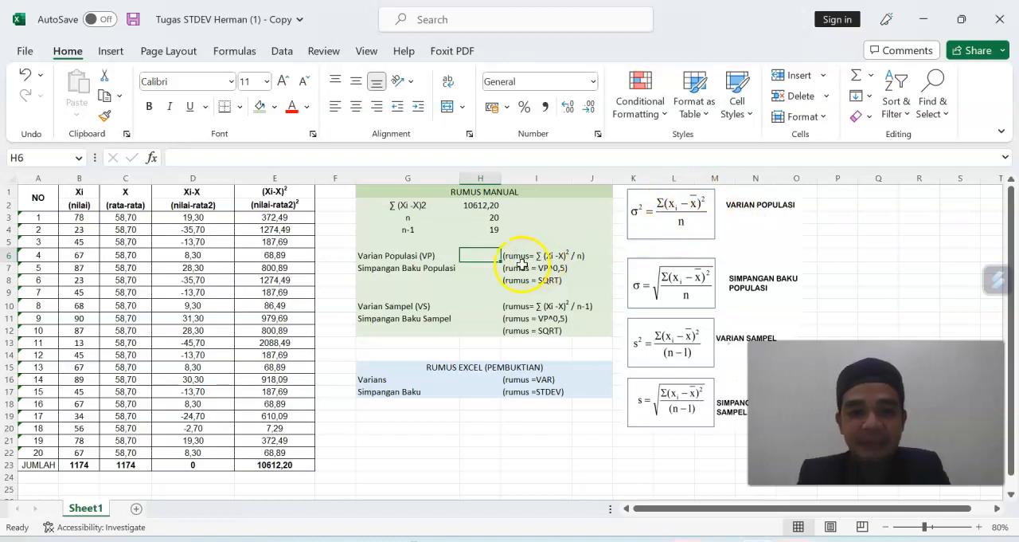
text(=)
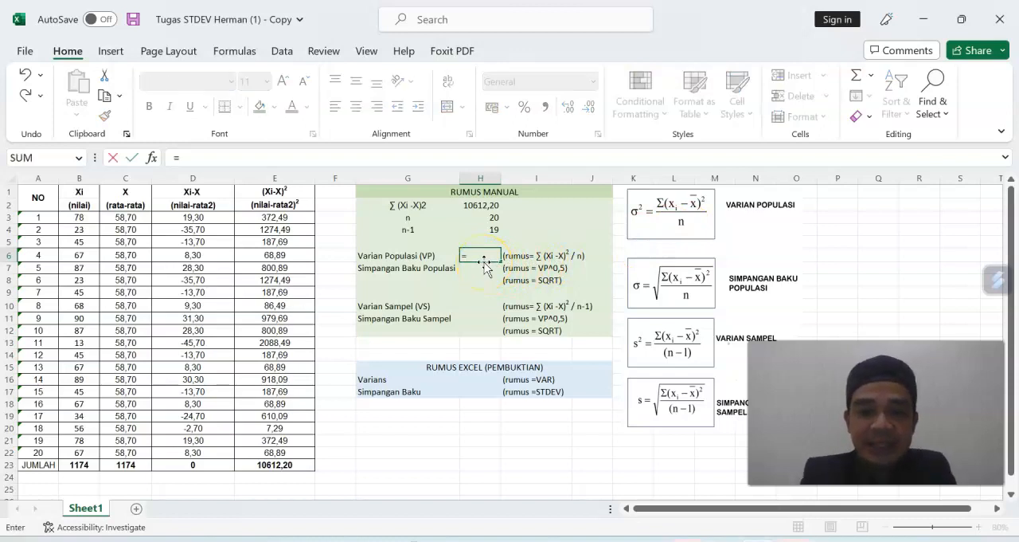
click(482, 205)
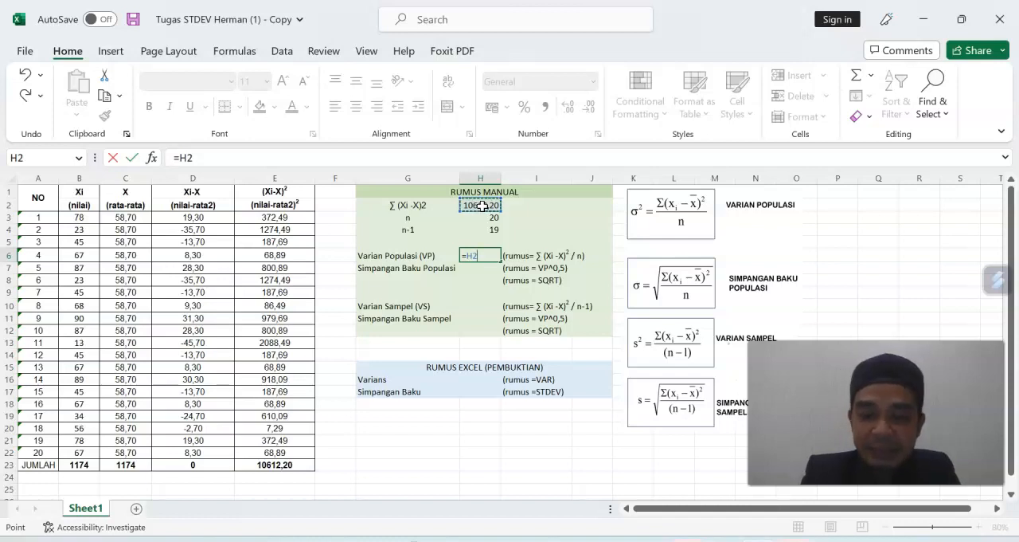
text(/)
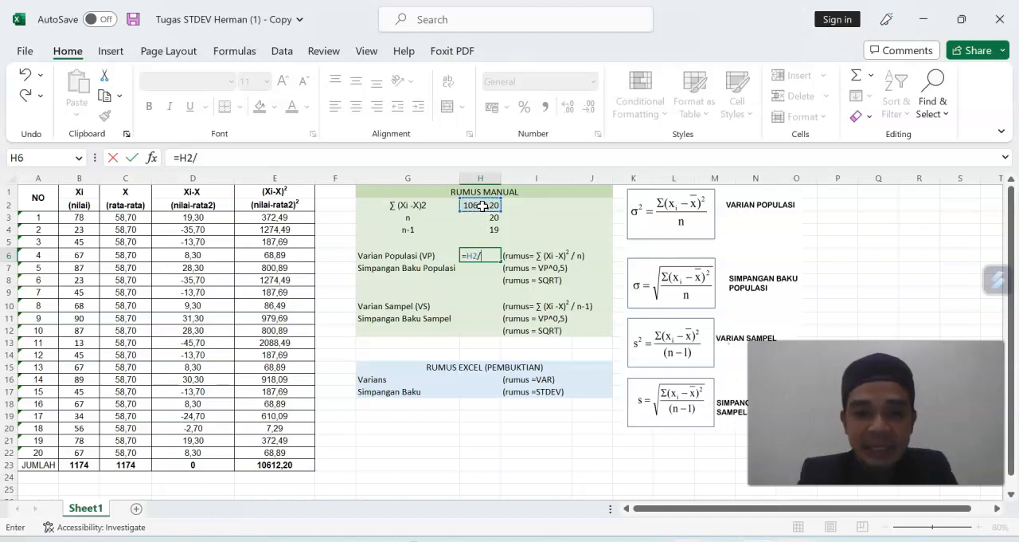
click(484, 217)
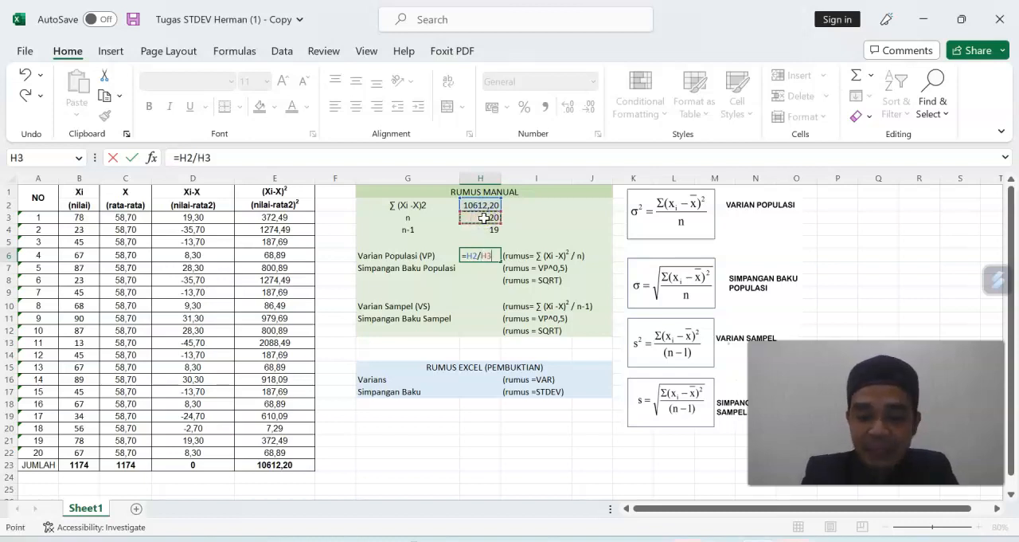
key(Return)
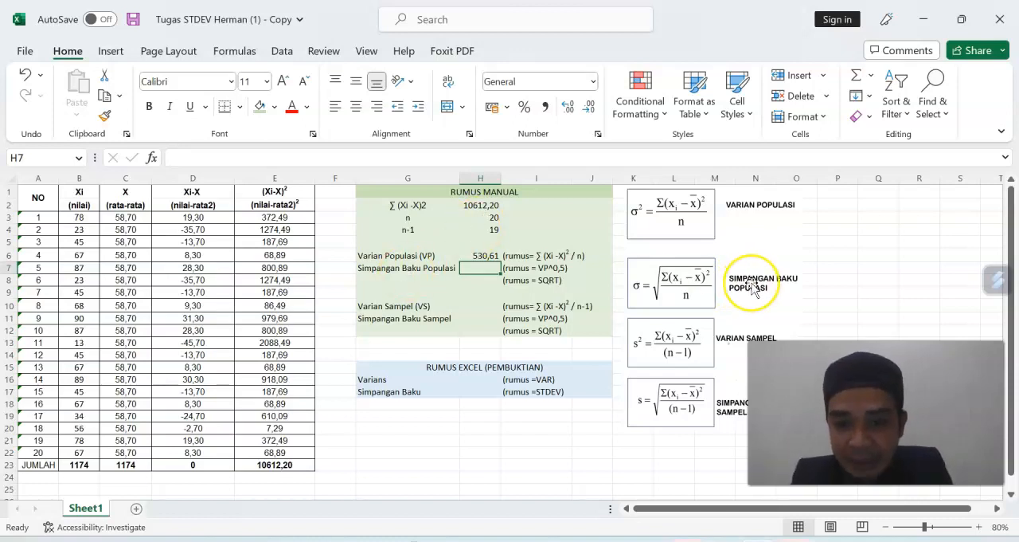
Calculate the population standard deviation, Simpangan Baku Populasi, in H7 with the formula =H6^0,5.
click(485, 257)
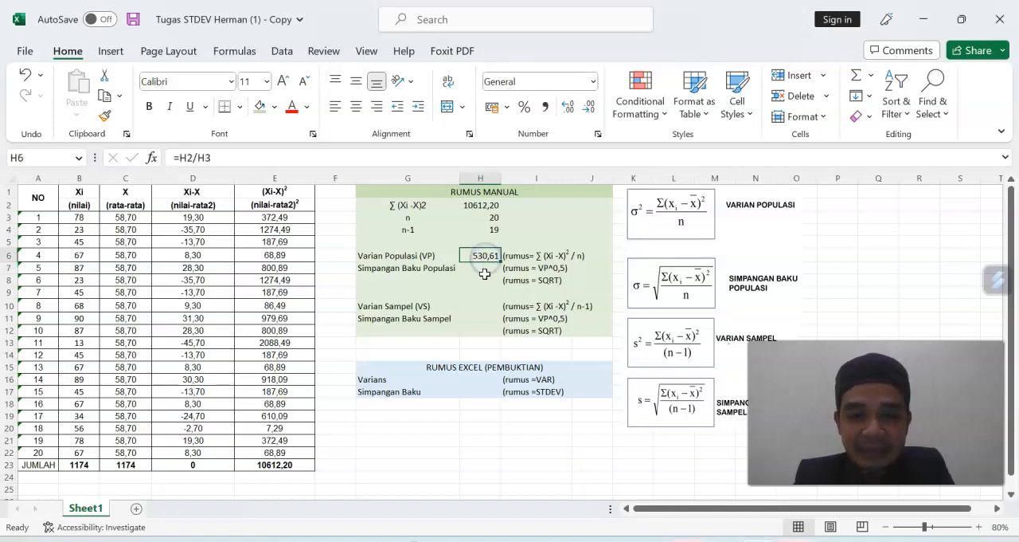
click(484, 267)
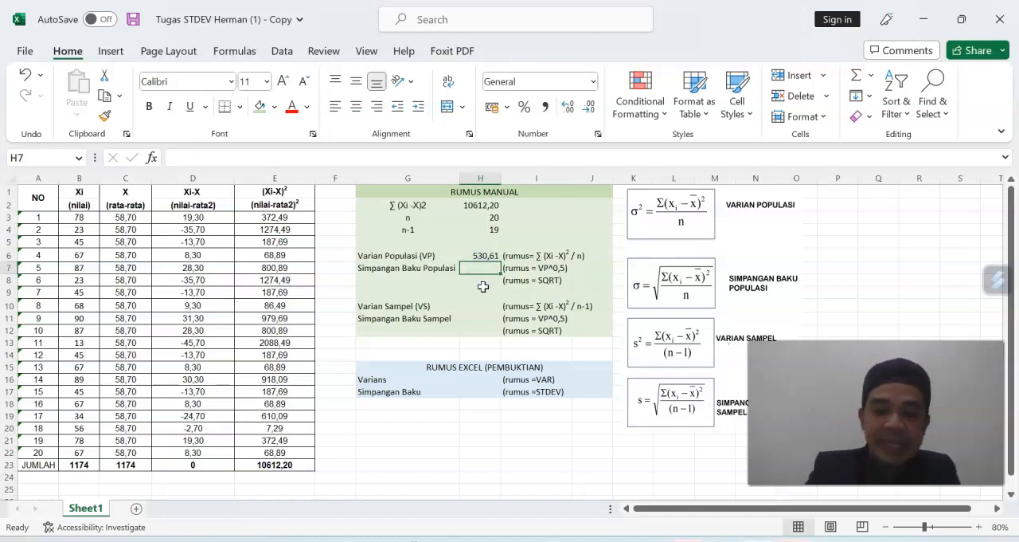
click(531, 269)
click(487, 269)
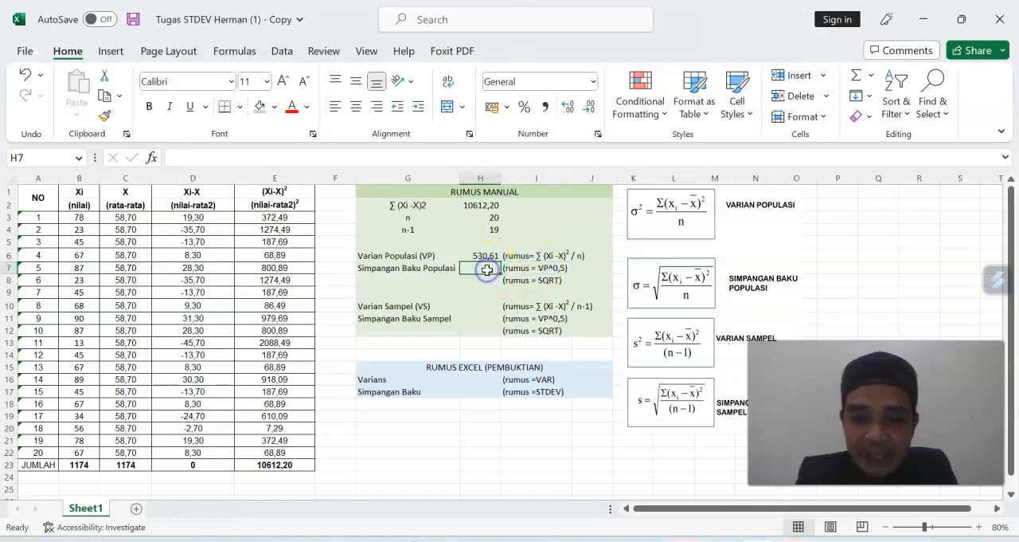
text(=)
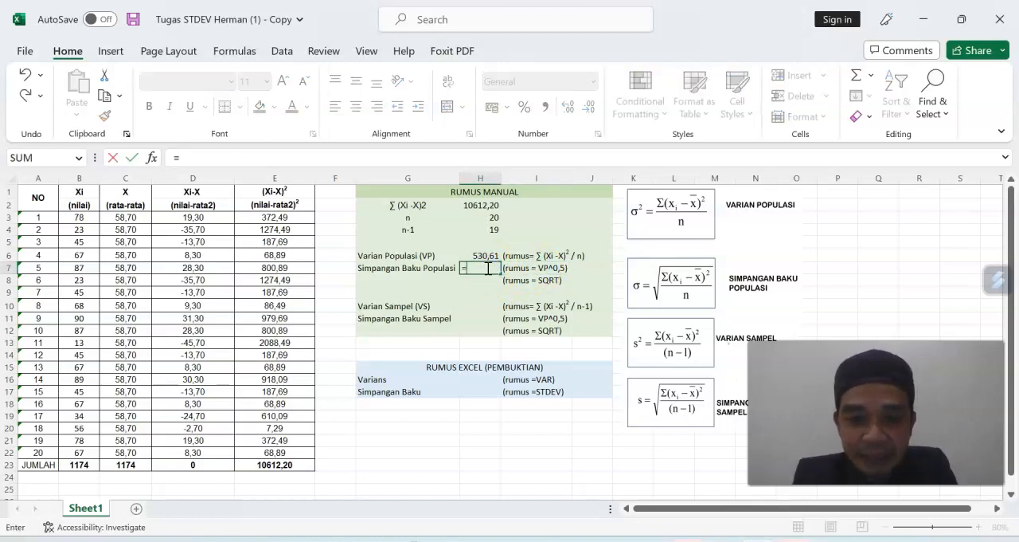
click(484, 257)
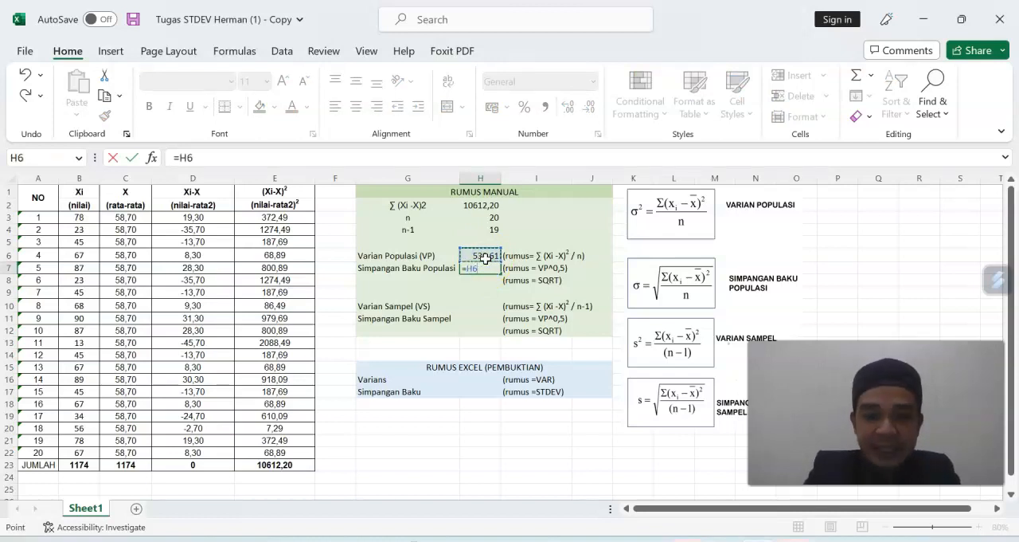
text(^0,5)
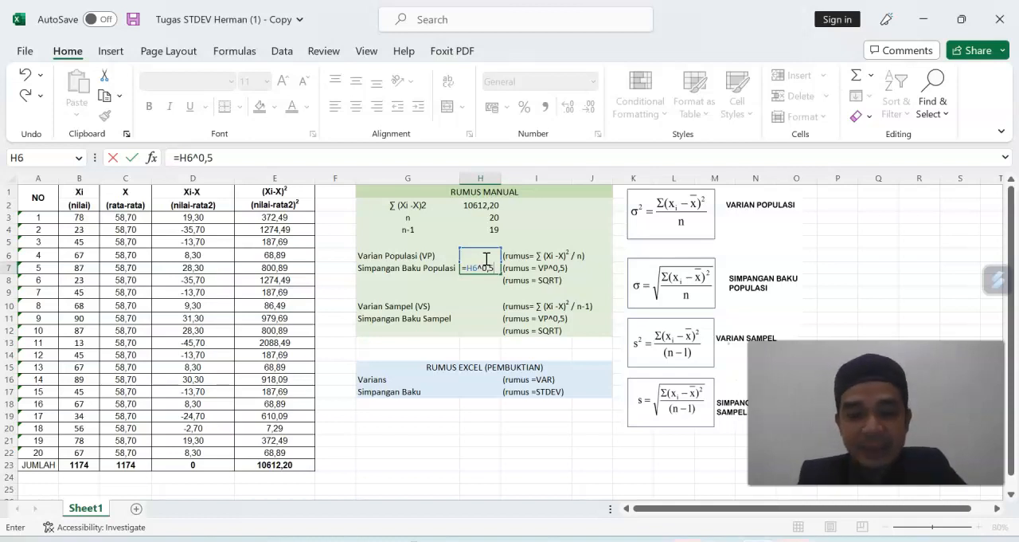
key(Return)
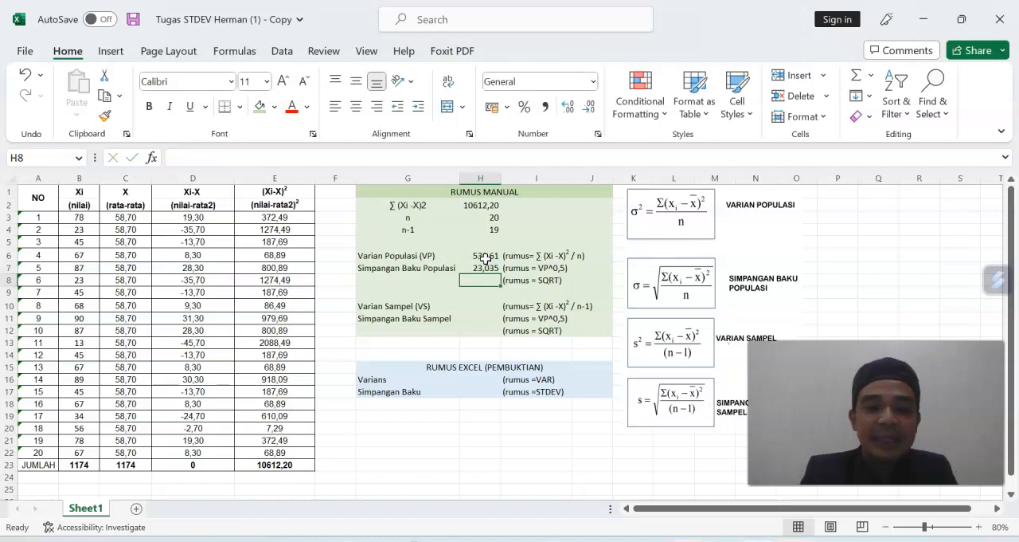
Calculate the population standard deviation again in H8 using the SQRT function on H6, and compare H7 with H8.
click(542, 285)
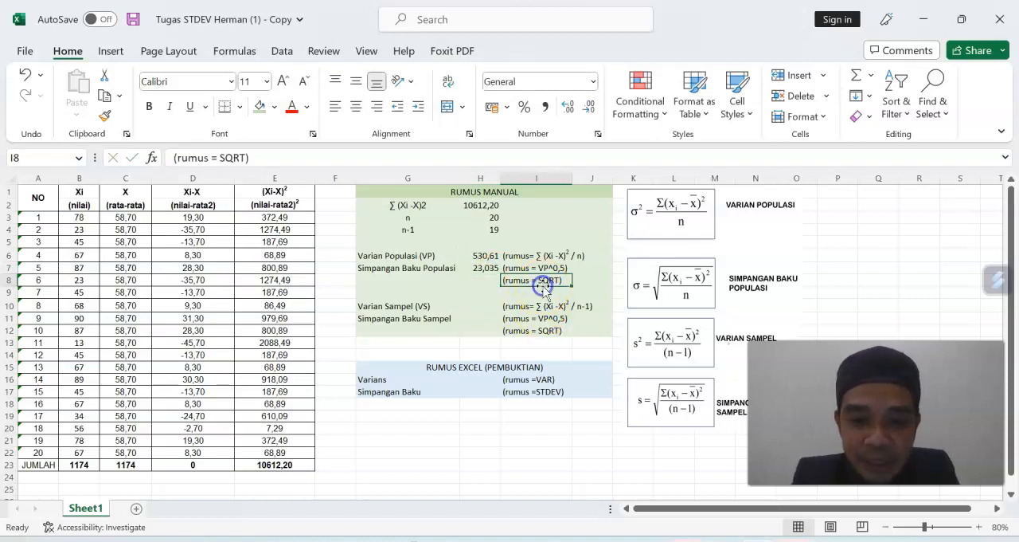
click(480, 283)
text(=SQR)
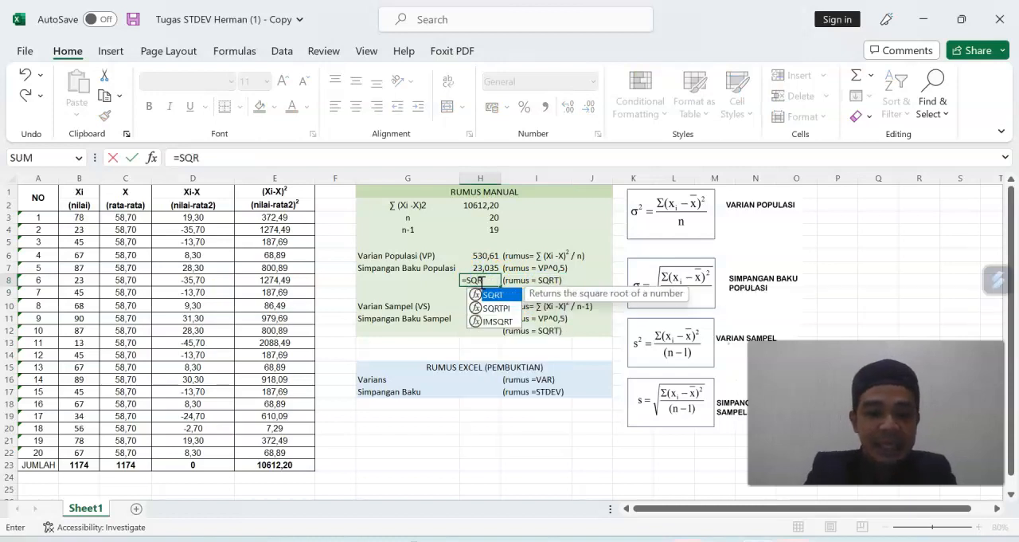
double_click(492, 296)
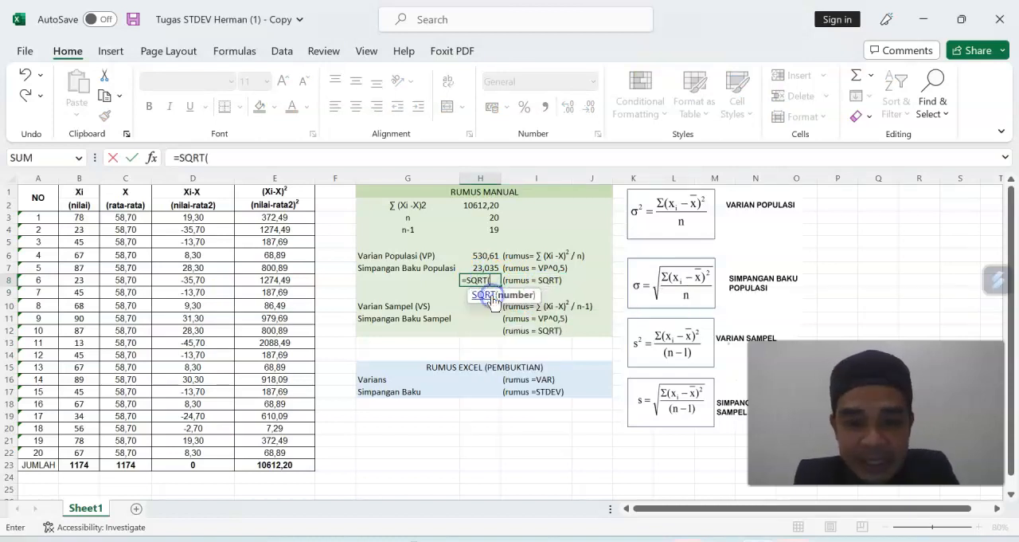
click(491, 257)
key(Return)
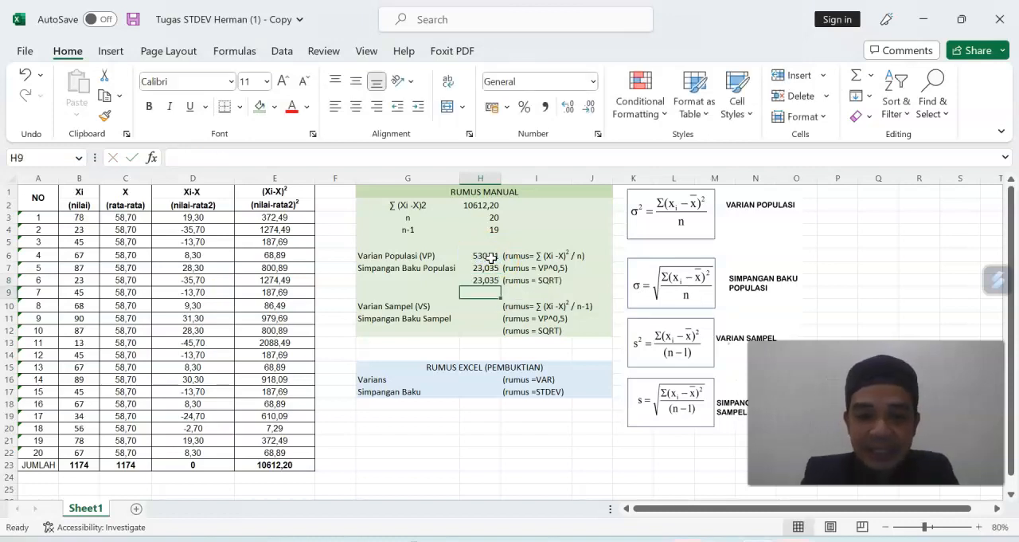
click(492, 269)
drag(492, 269, 494, 281)
click(573, 285)
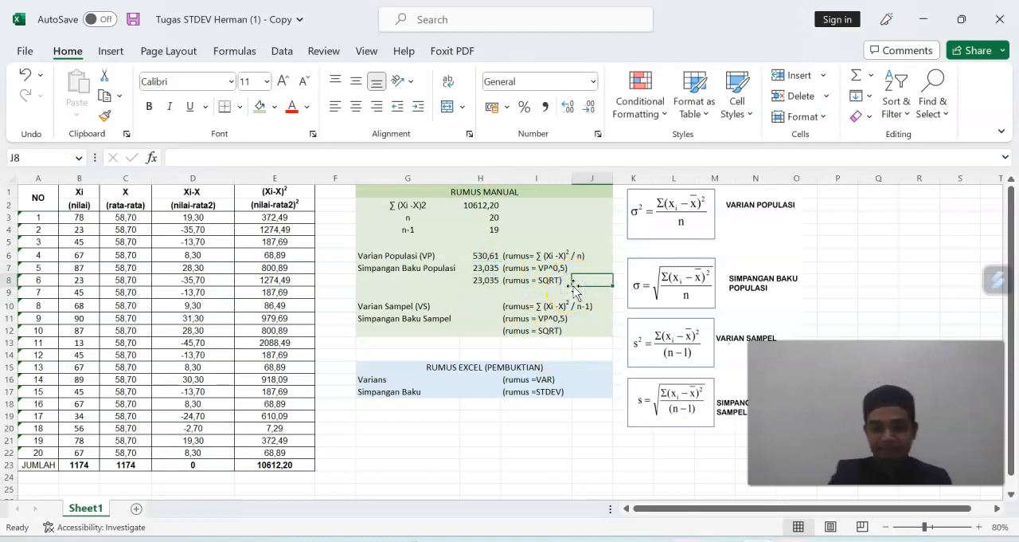
Enter a formula in H10 dividing H2 by H4 to calculate the sample variance, Varian Sampel (VS).
click(400, 307)
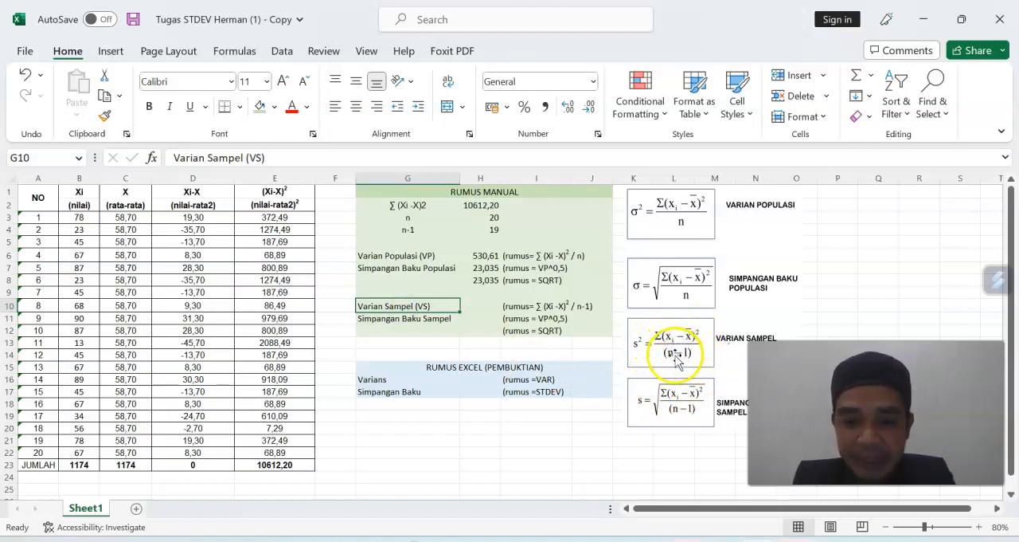
click(483, 306)
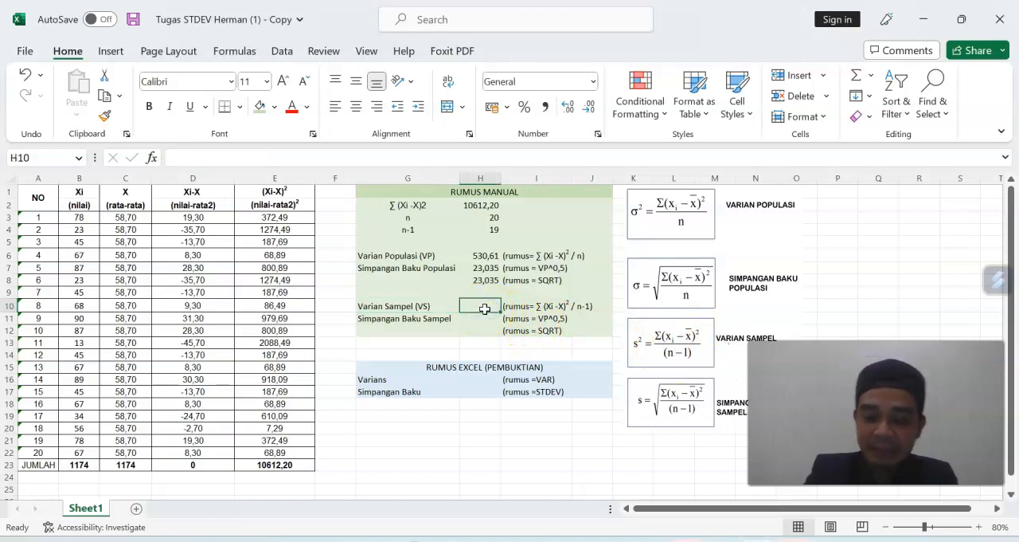
text(=)
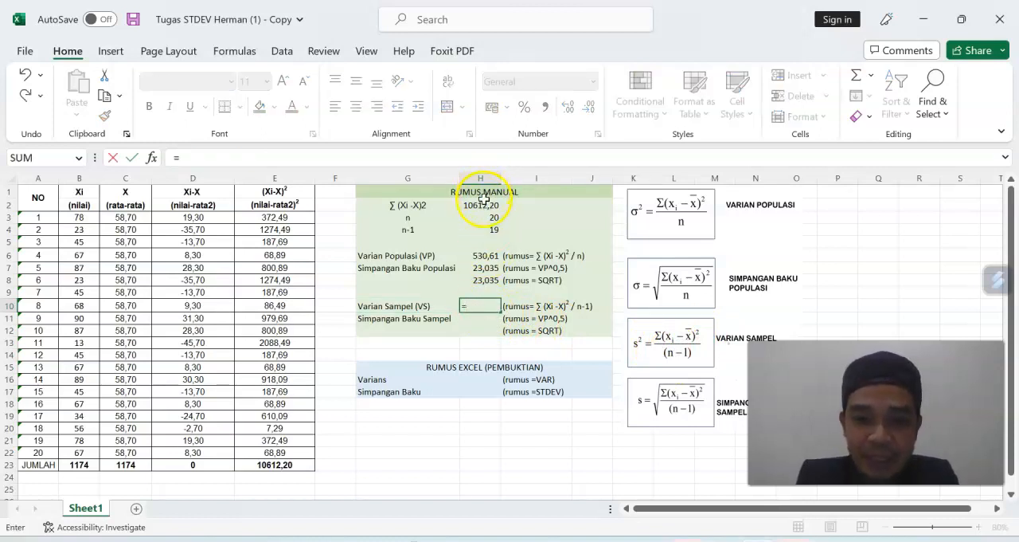
click(482, 204)
text(/)
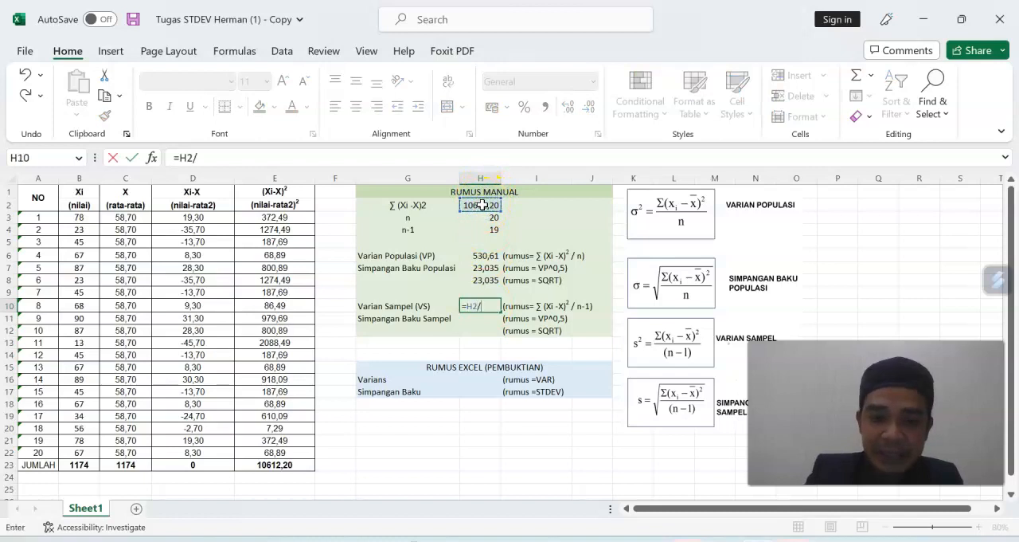
click(483, 229)
key(Return)
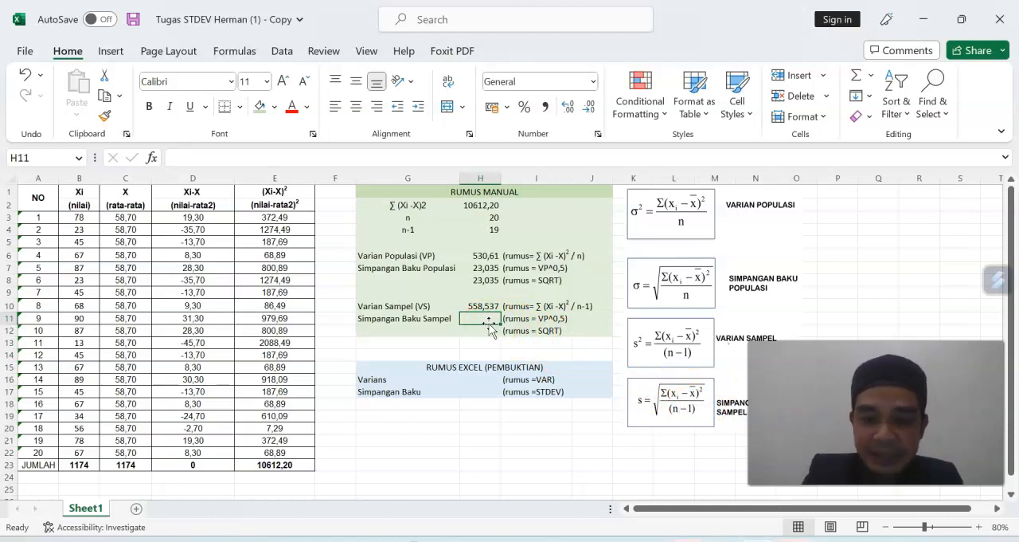
Calculate the sample standard deviation, Simpangan Baku Sampel, in H11 with the formula =H10^0,5.
text(=)
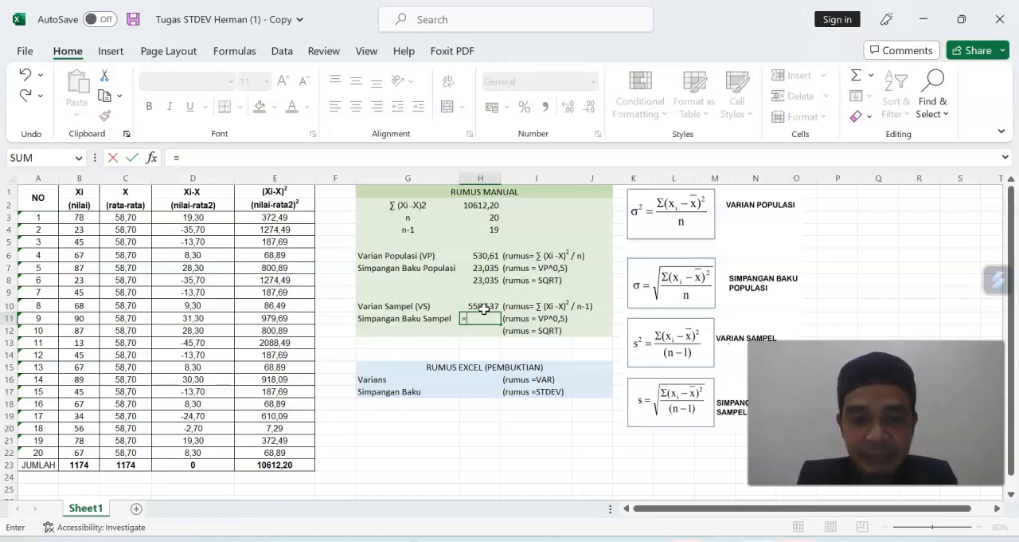
click(483, 306)
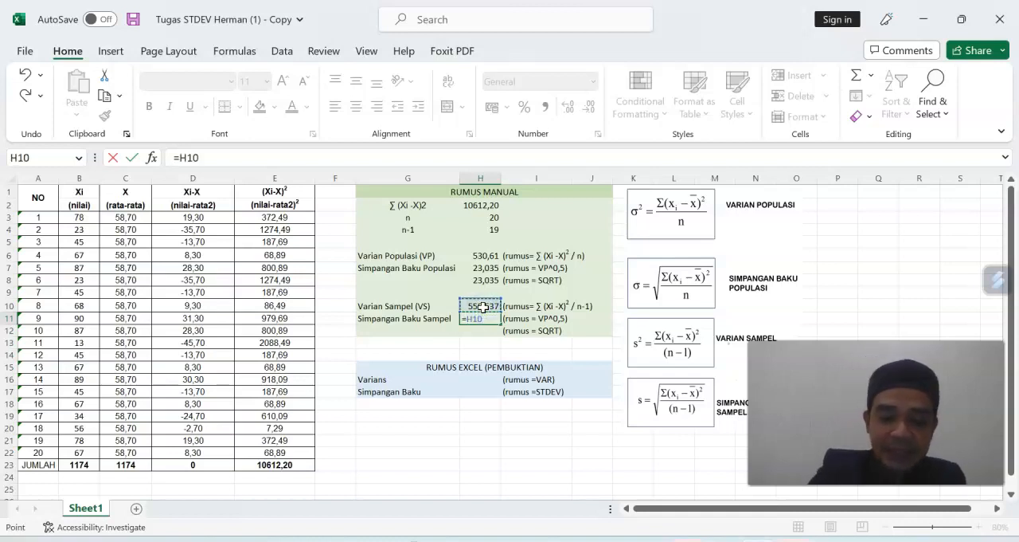
text(^0,5)
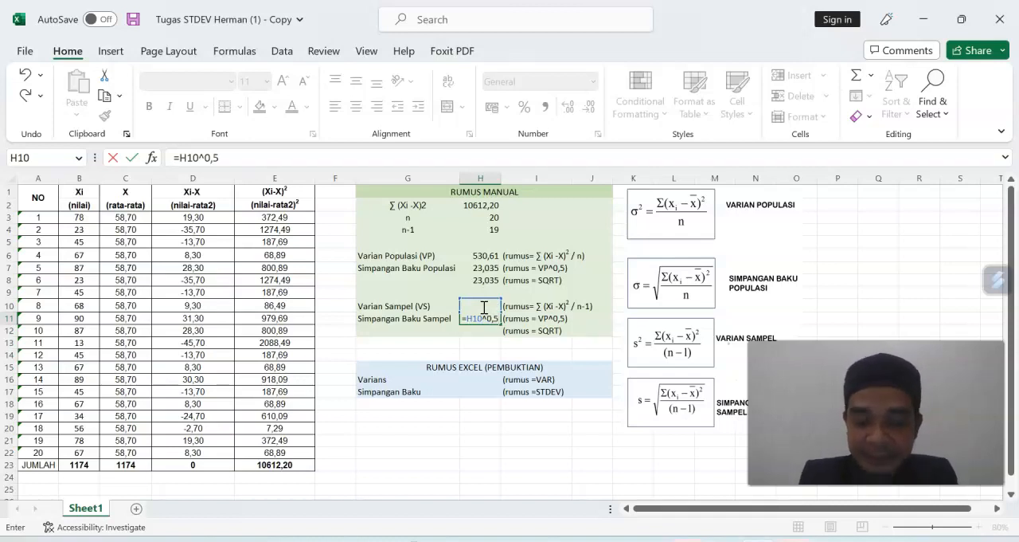
key(Return)
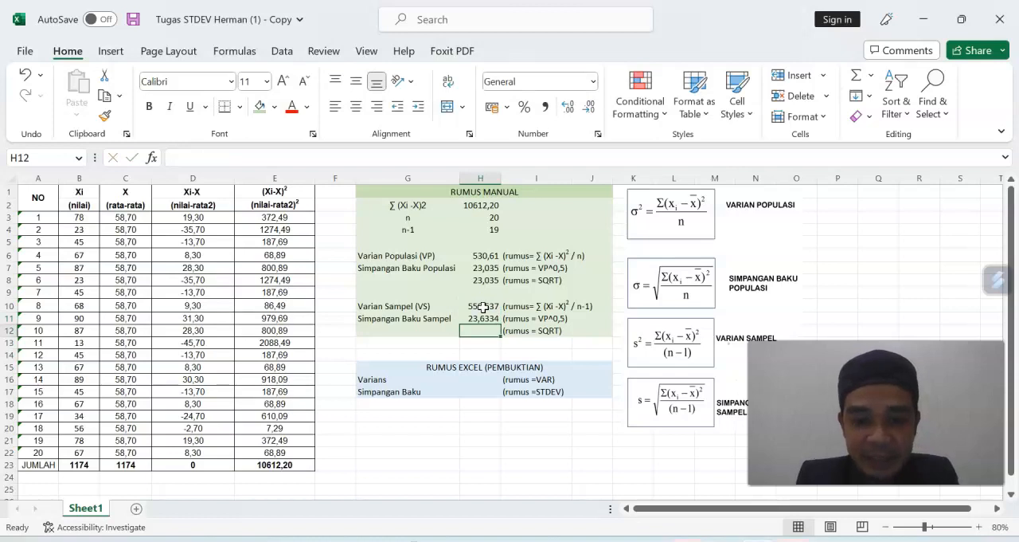
Calculate the sample standard deviation again in H12 using the SQRT function on H10.
text(=SQRT)
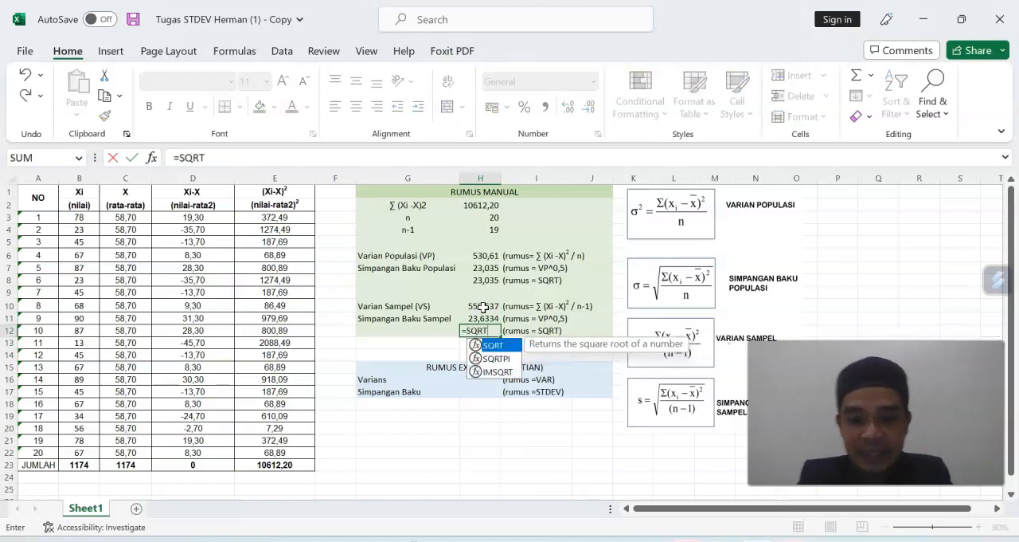
double_click(497, 346)
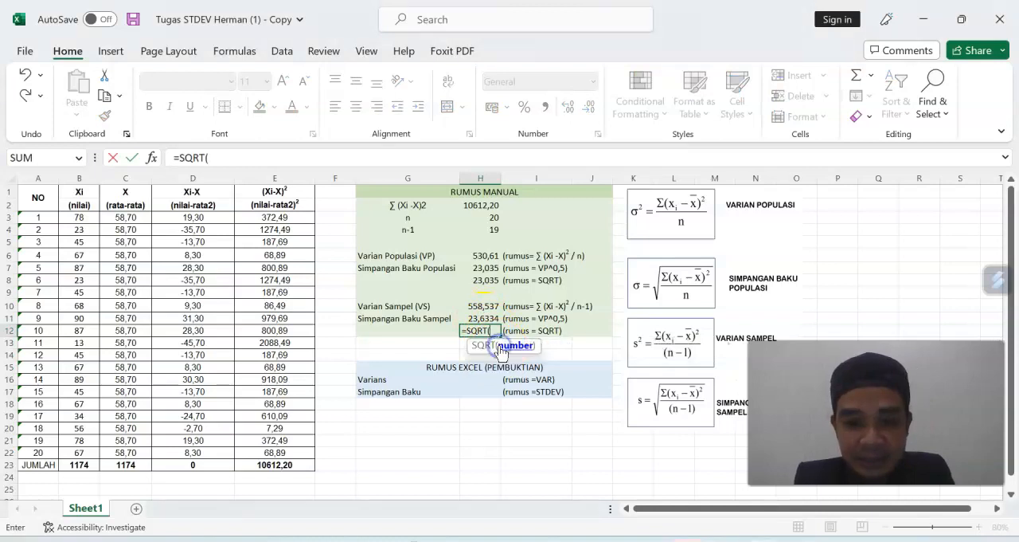
click(483, 306)
key(Return)
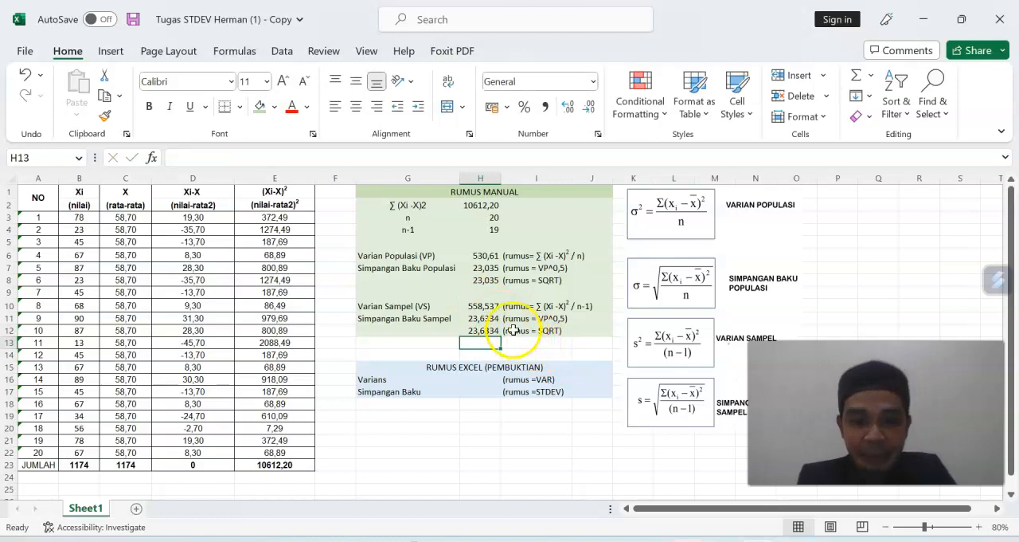
Calculate Varians in H16 of the RUMUS EXCEL block with the VAR function over B3:B22, and compare it with H10.
click(524, 403)
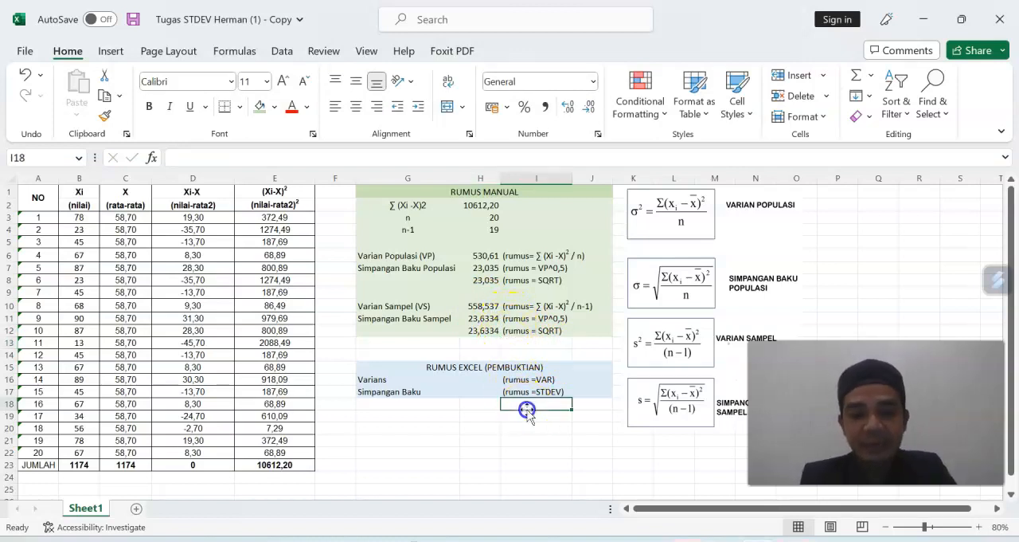
click(446, 370)
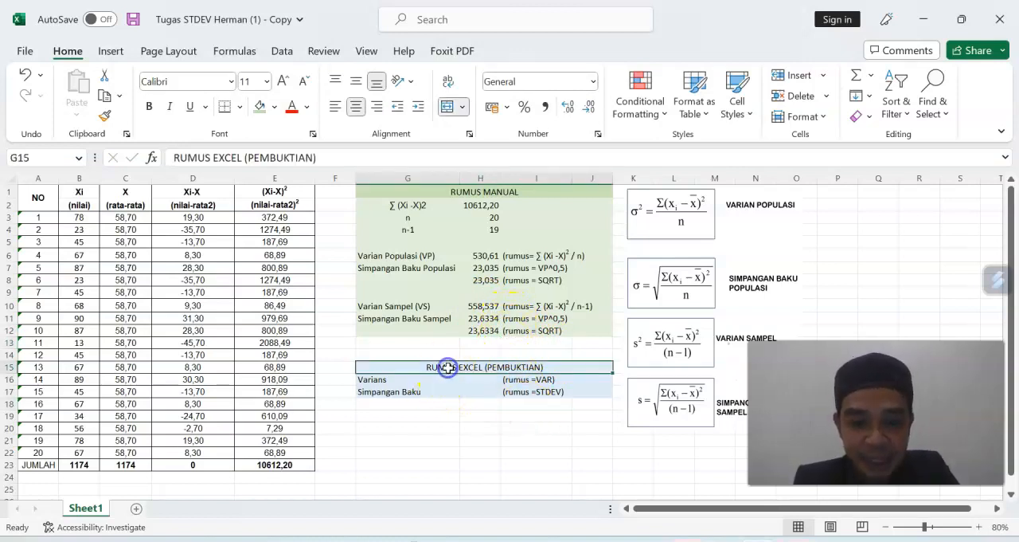
click(478, 379)
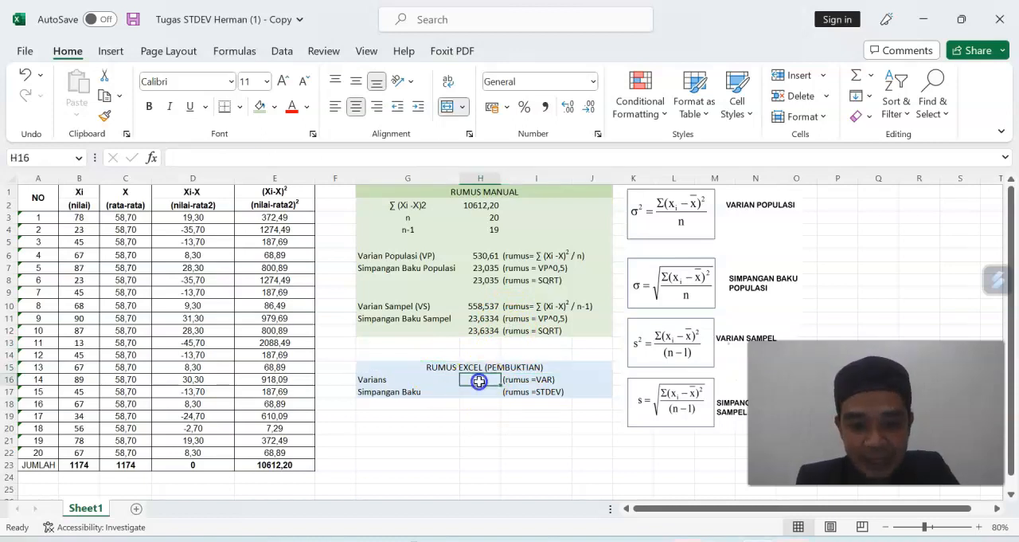
text(=)
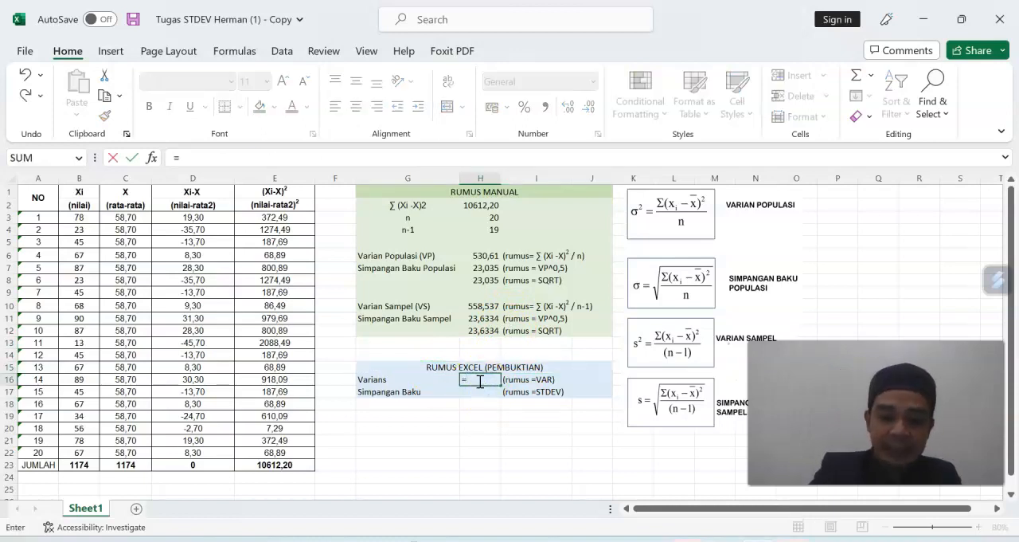
text(var)
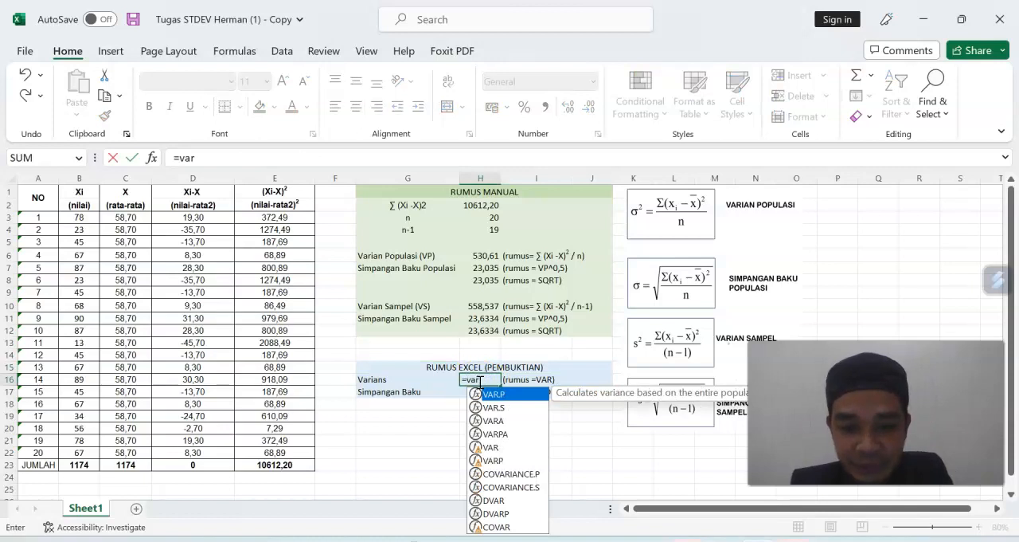
double_click(491, 448)
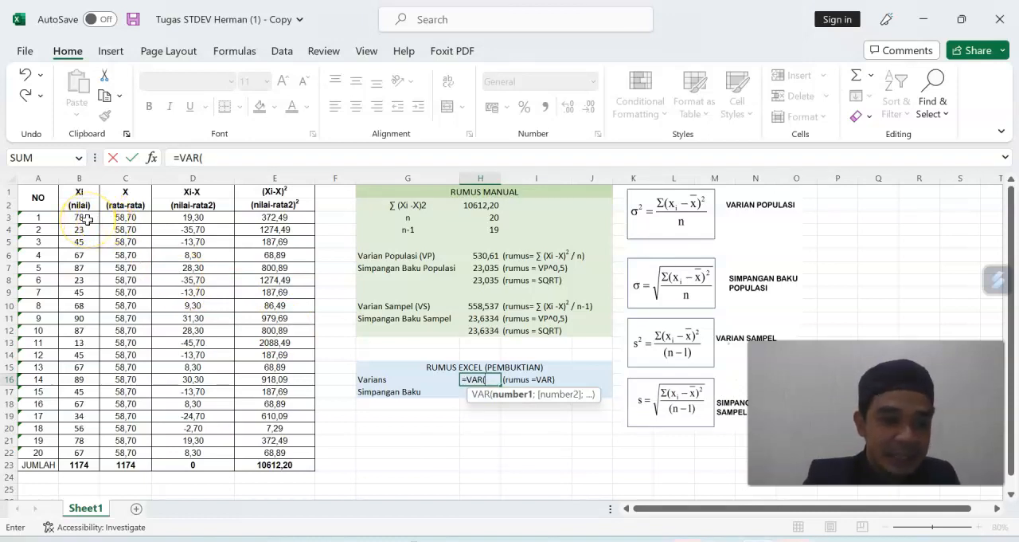
drag(86, 219, 80, 450)
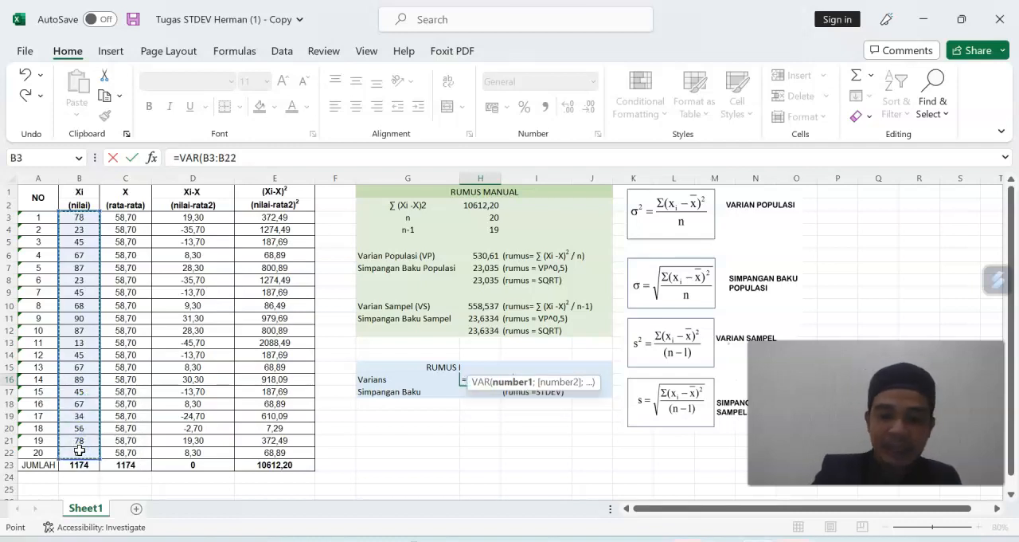
key(Return)
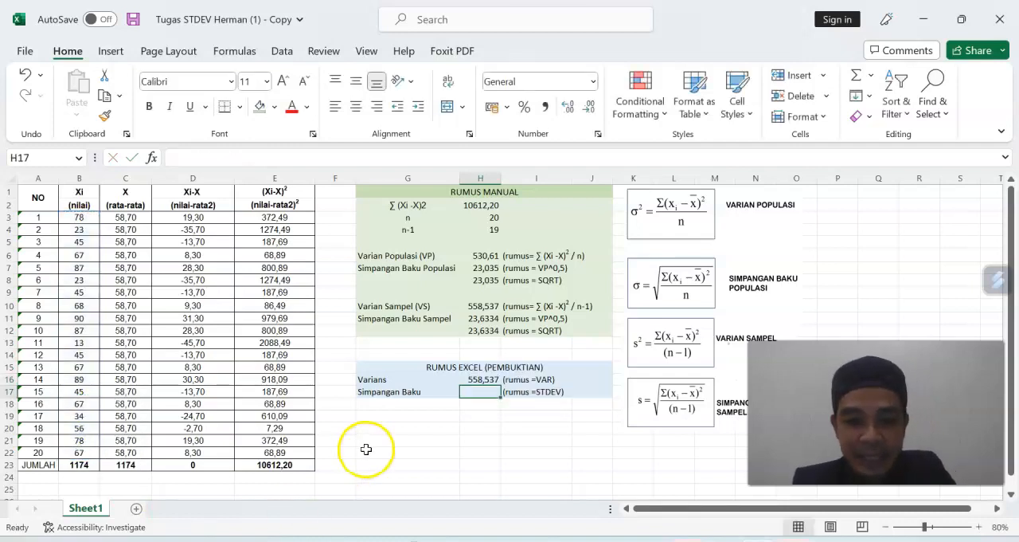
click(490, 306)
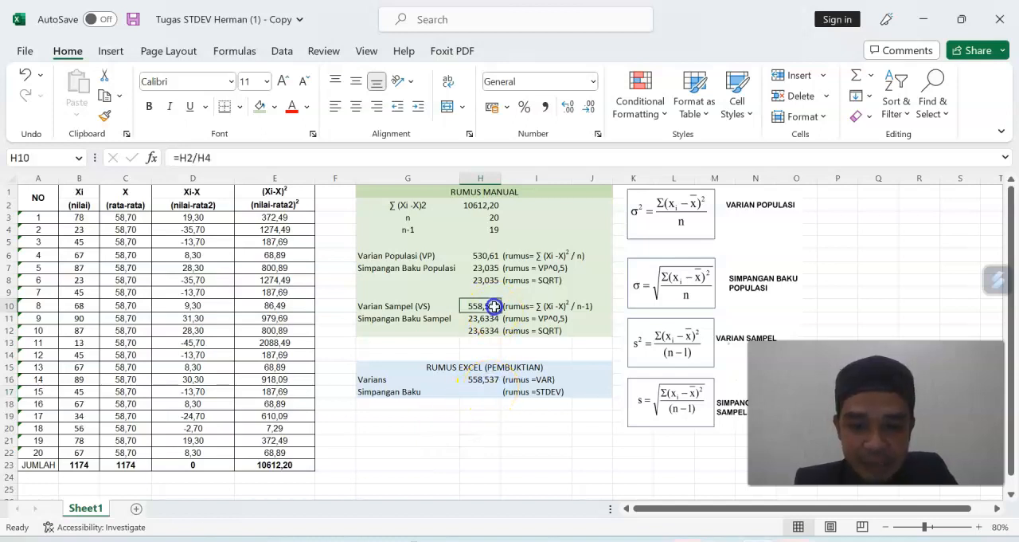
click(483, 379)
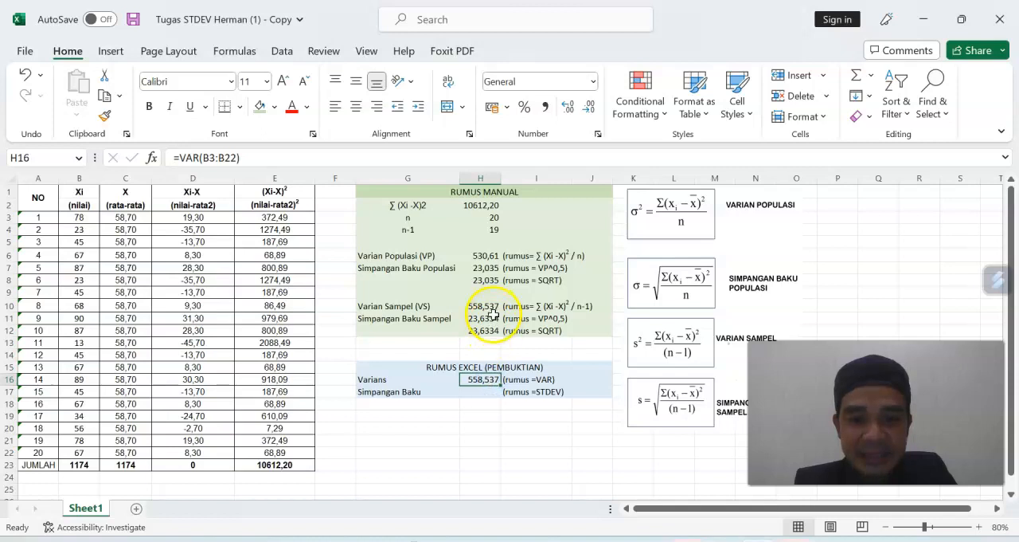
Calculate Simpangan Baku in H17 with the STDEV function over the scores B3:B22, and compare it with H12.
click(475, 392)
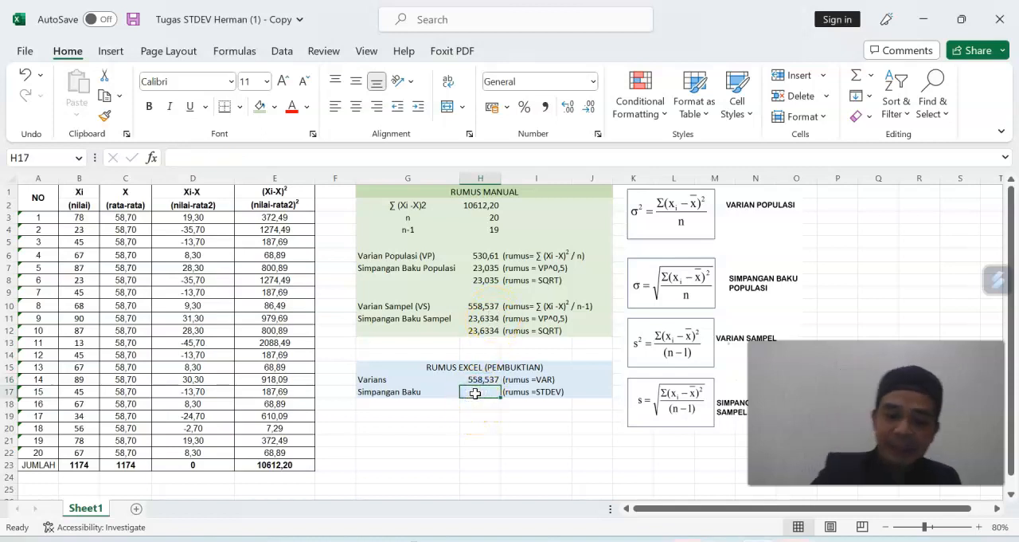
click(535, 391)
click(483, 393)
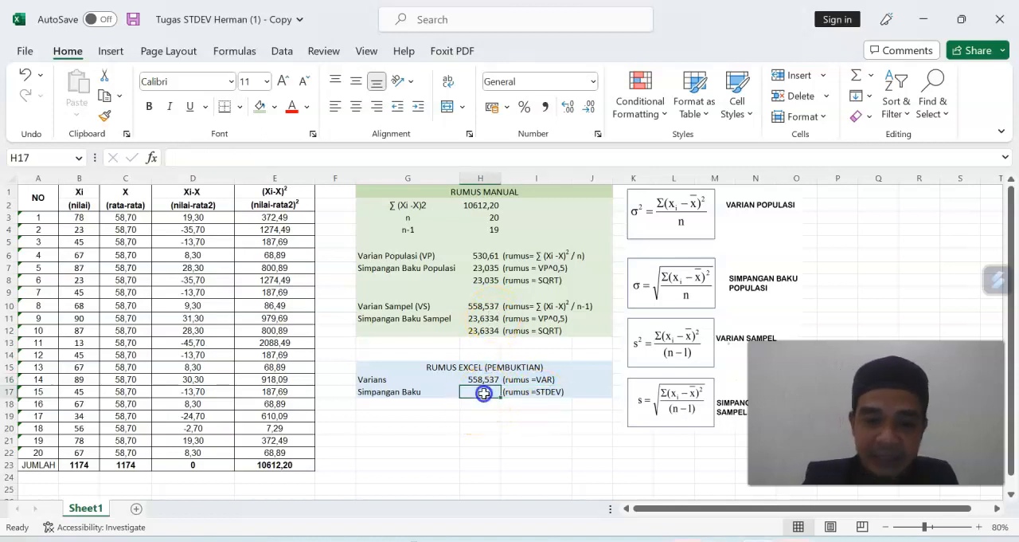
text(=s)
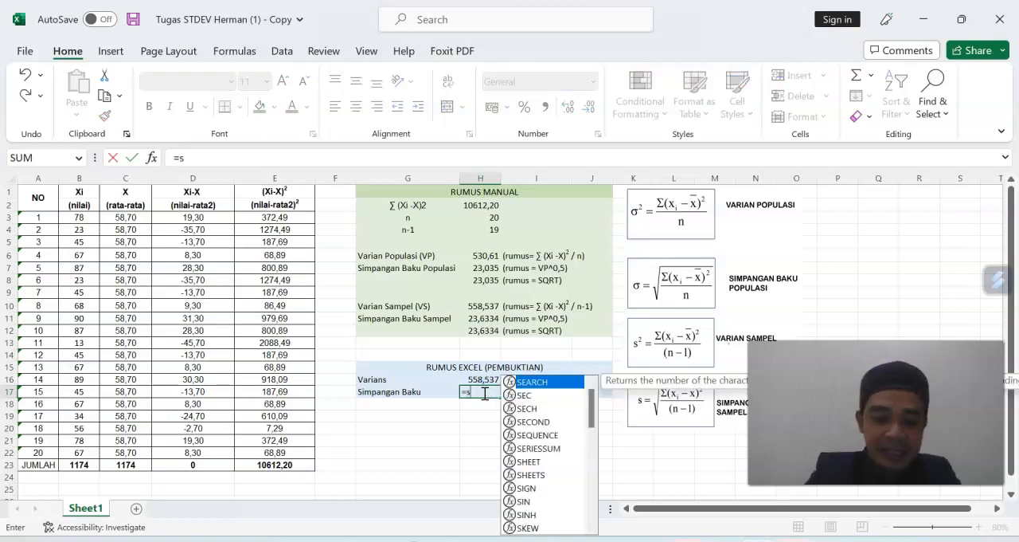
text(tde)
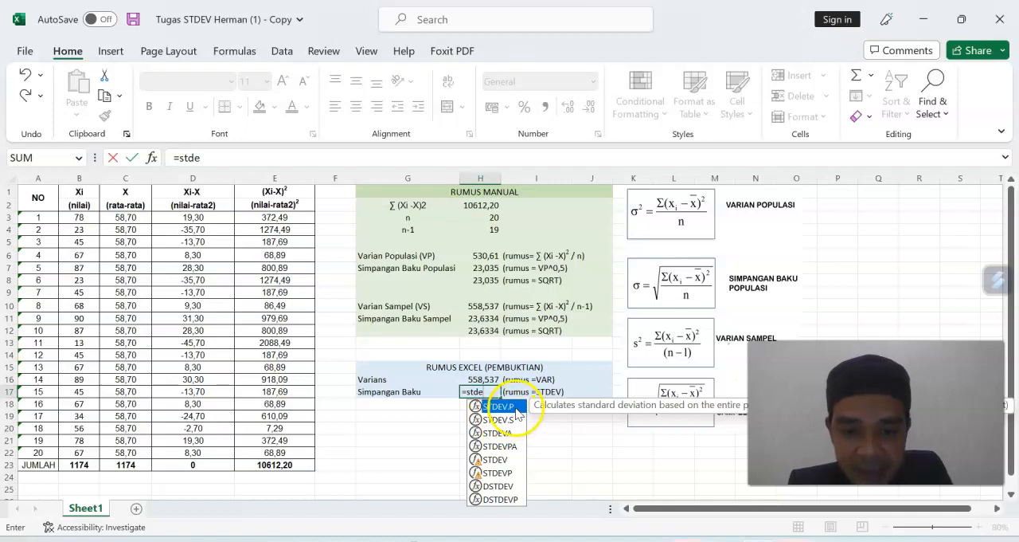
double_click(494, 460)
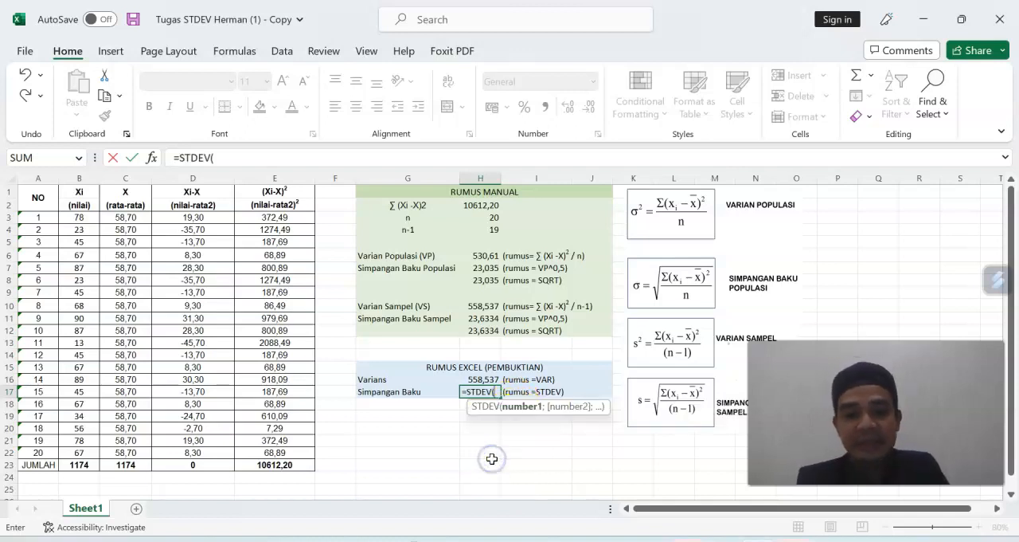
drag(79, 217, 73, 451)
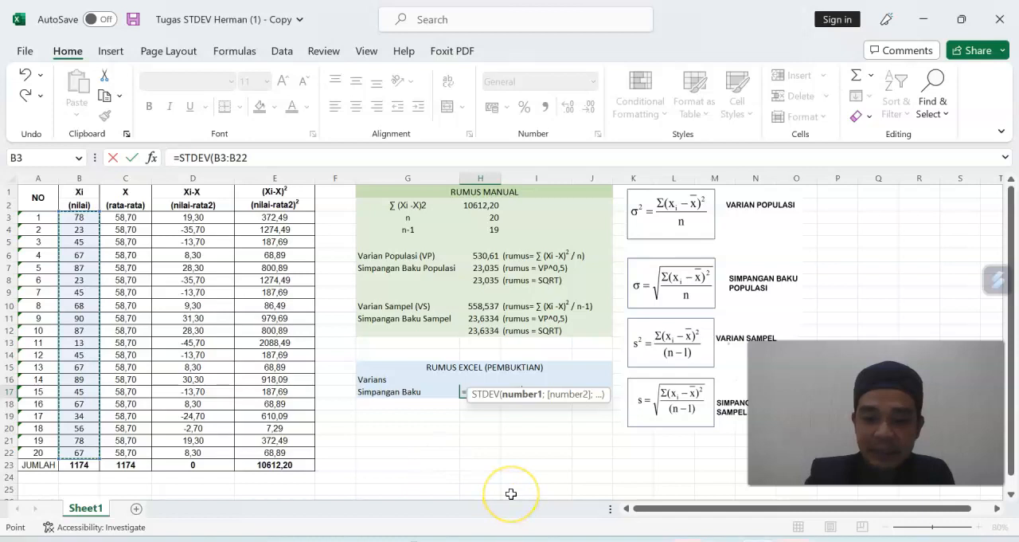
key(Return)
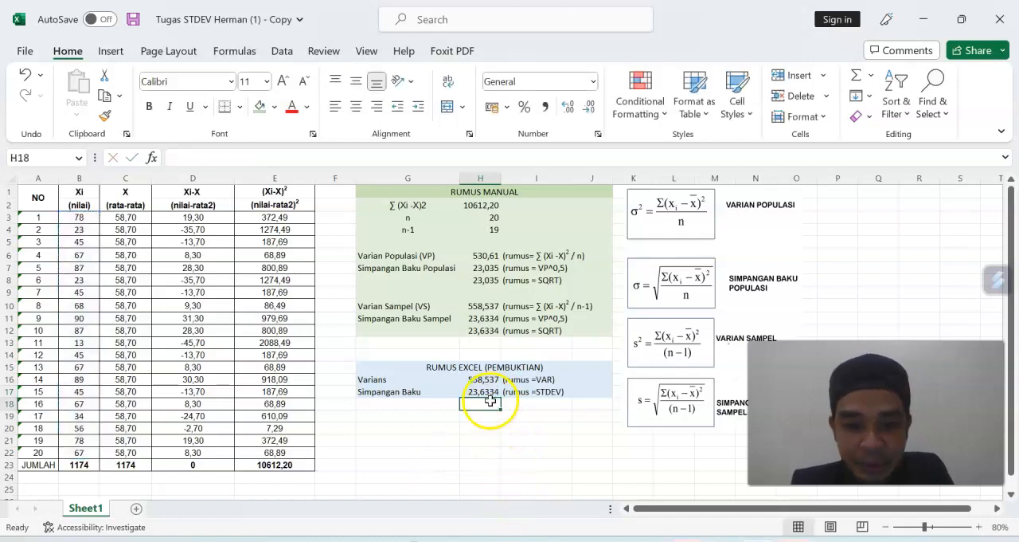
click(487, 389)
click(494, 330)
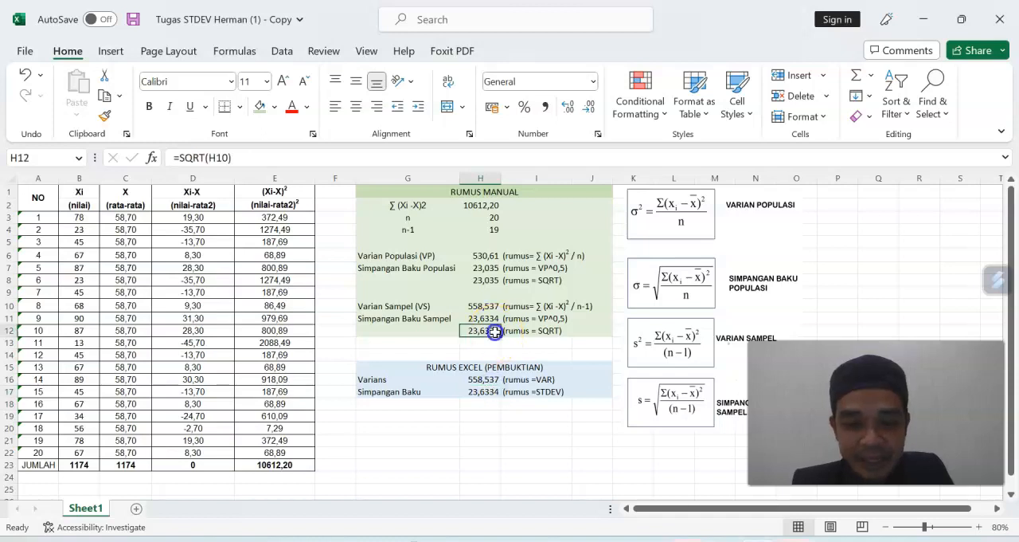
click(552, 415)
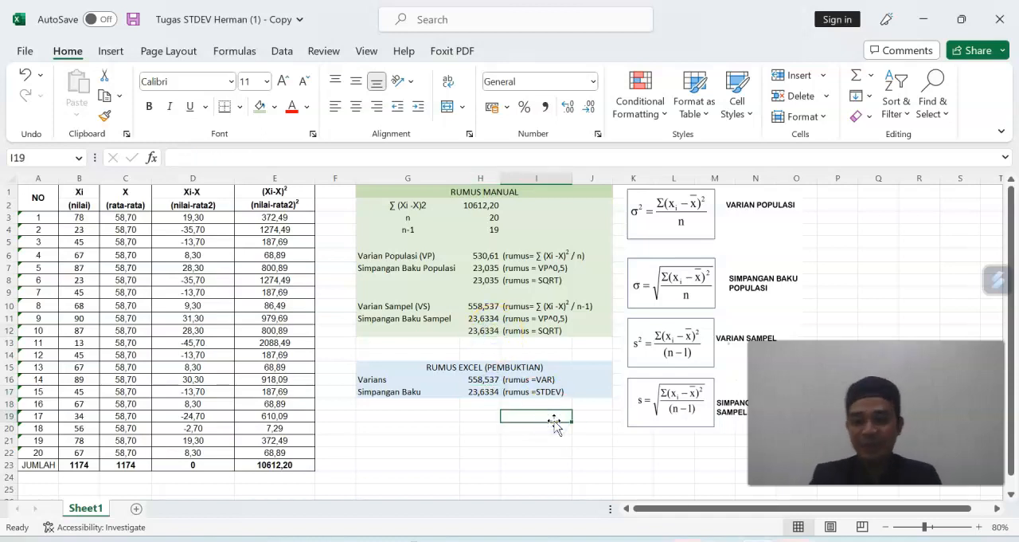